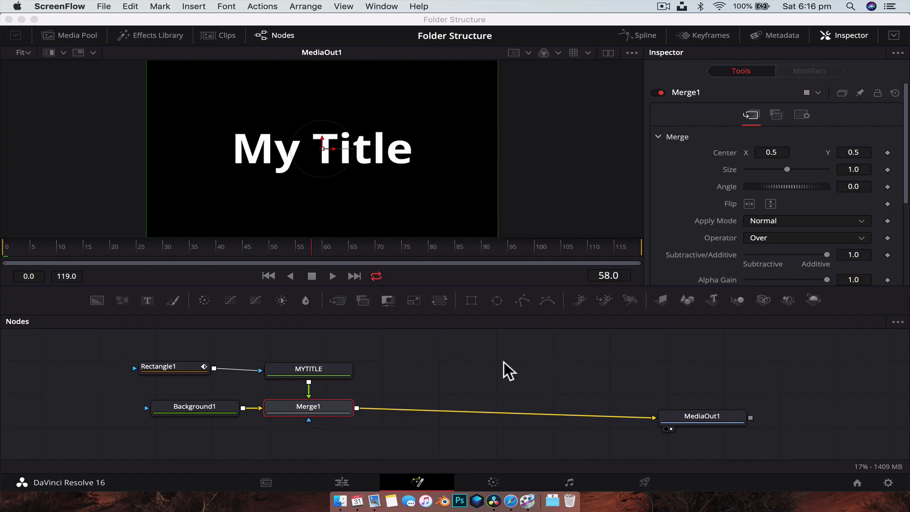
- Recentre the node graph, put the playhead on frame 54, and select Rectangle1, MYTITLE, Background1 and Merge1
{"action": "left_click_drag", "start_coordinate": [504, 362], "coordinate": [471, 369]}
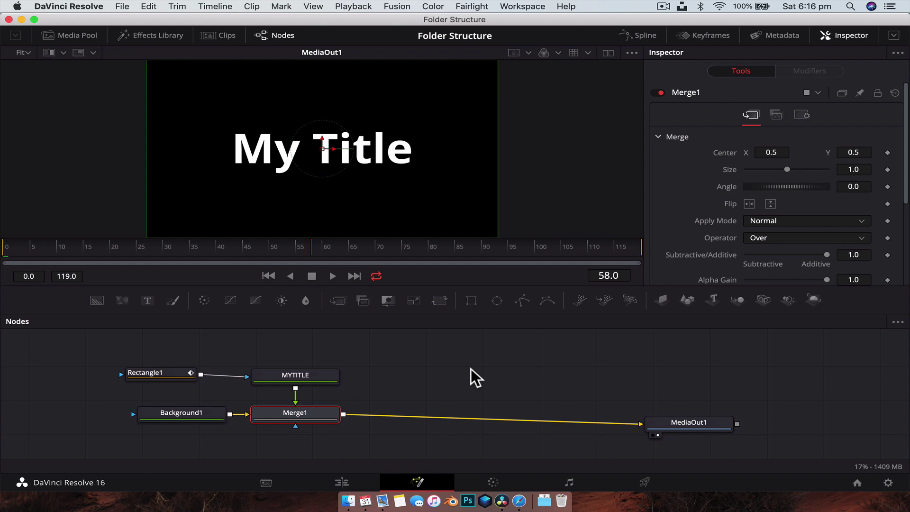
{"action": "left_click", "coordinate": [440, 384]}
{"action": "left_click_drag", "start_coordinate": [34, 249], "coordinate": [291, 237]}
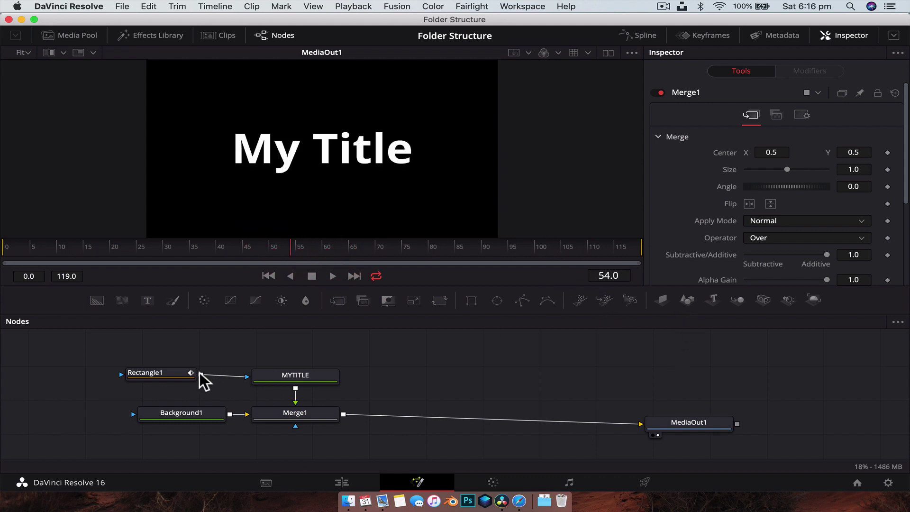
{"action": "left_click_drag", "start_coordinate": [134, 353], "coordinate": [349, 437]}
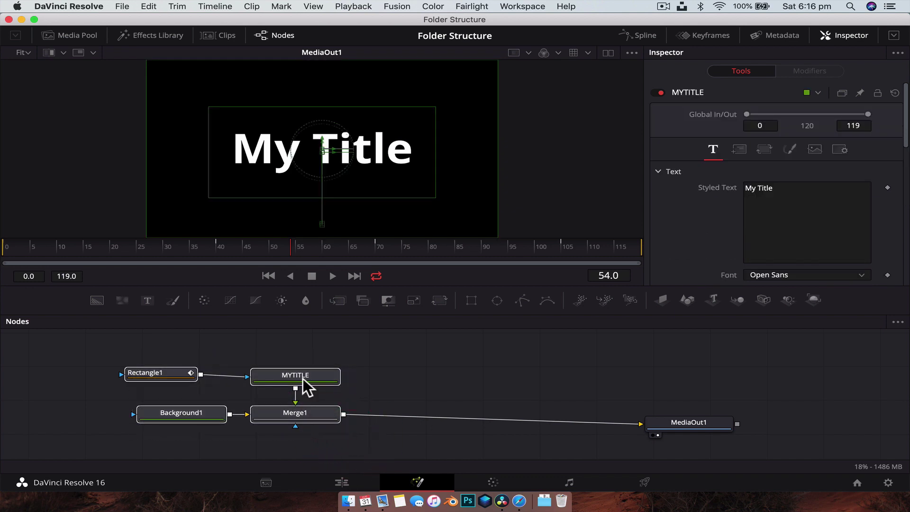
- Create a macro from the selected nodes, exposing MYTITLE's Text controls
{"action": "right_click", "coordinate": [290, 375]}
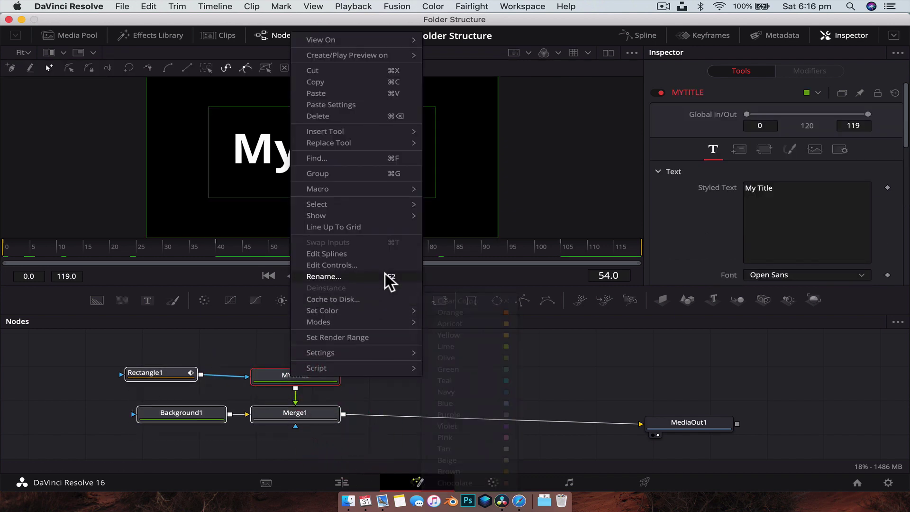
{"action": "mouse_move", "coordinate": [396, 188]}
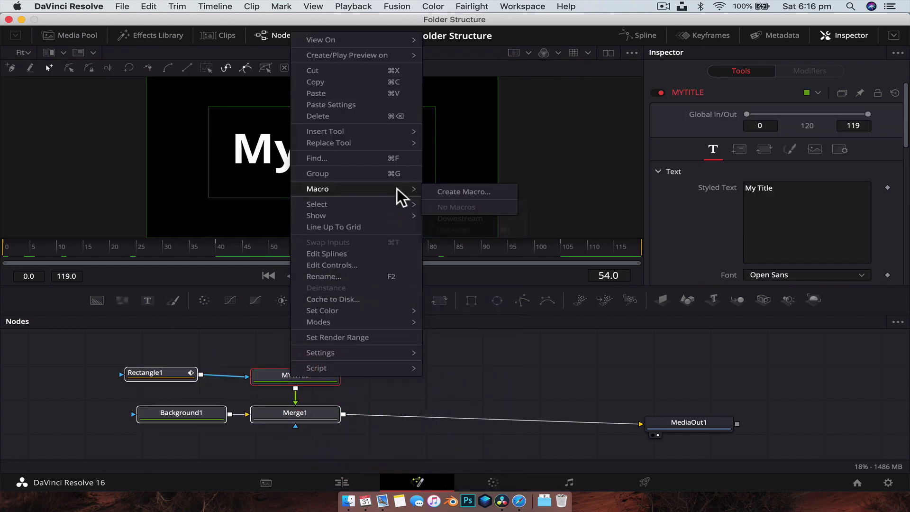
{"action": "left_click", "coordinate": [477, 190]}
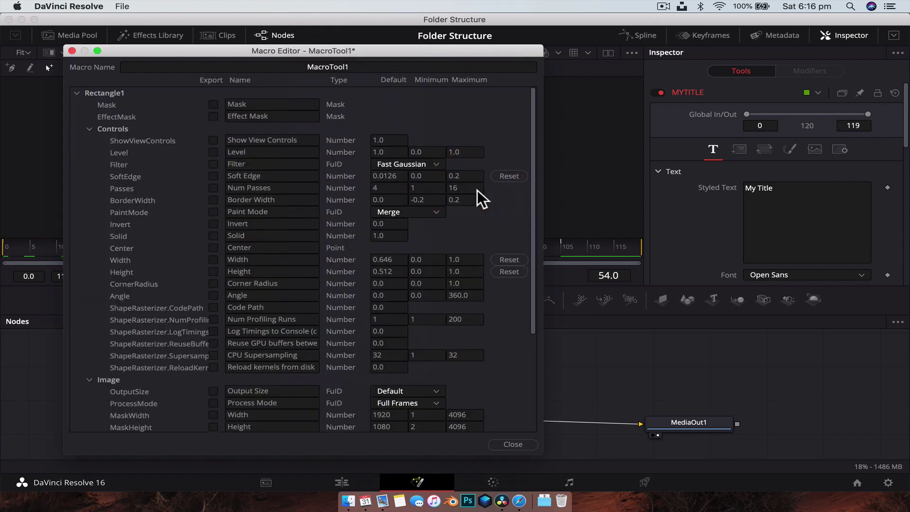
{"action": "left_click", "coordinate": [90, 129]}
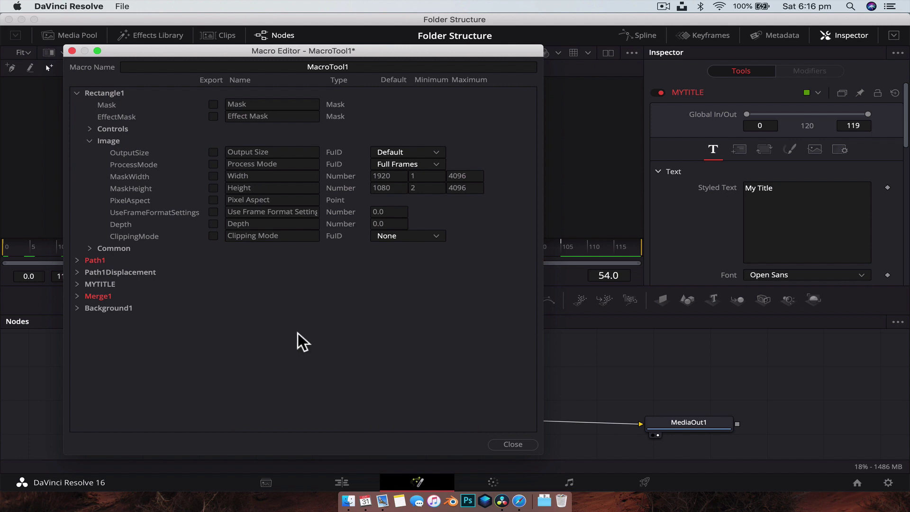
{"action": "left_click", "coordinate": [77, 285]}
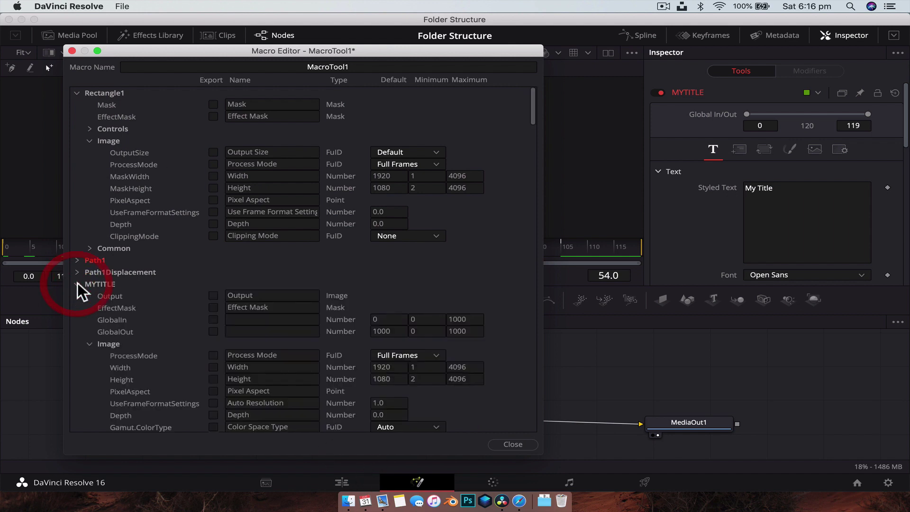
{"action": "scroll", "coordinate": [223, 291], "scroll_direction": "down", "scroll_amount": 5}
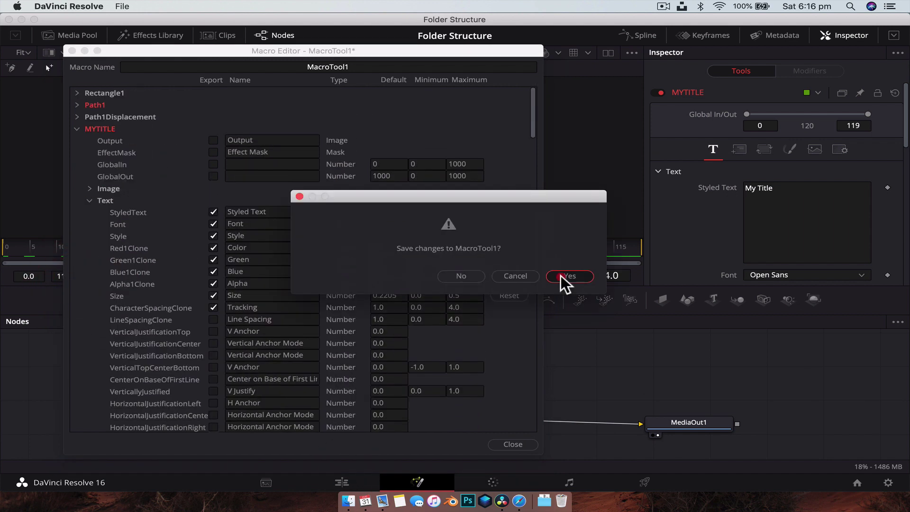
- Save the macro to the Desktop as SimpleTitle
{"action": "left_click", "coordinate": [561, 276]}
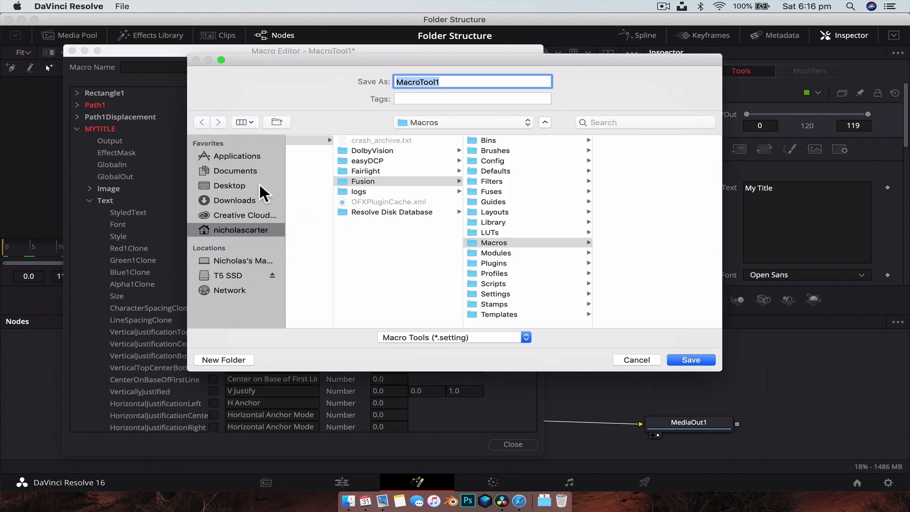
{"action": "left_click", "coordinate": [260, 186]}
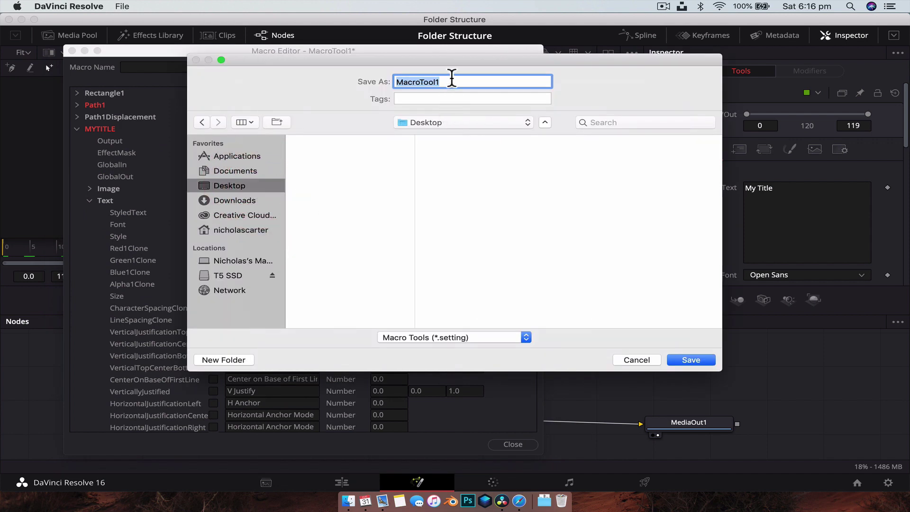
{"action": "type", "text": "S"}
{"action": "key", "text": "BackSpace"}
{"action": "type", "text": "Simple"}
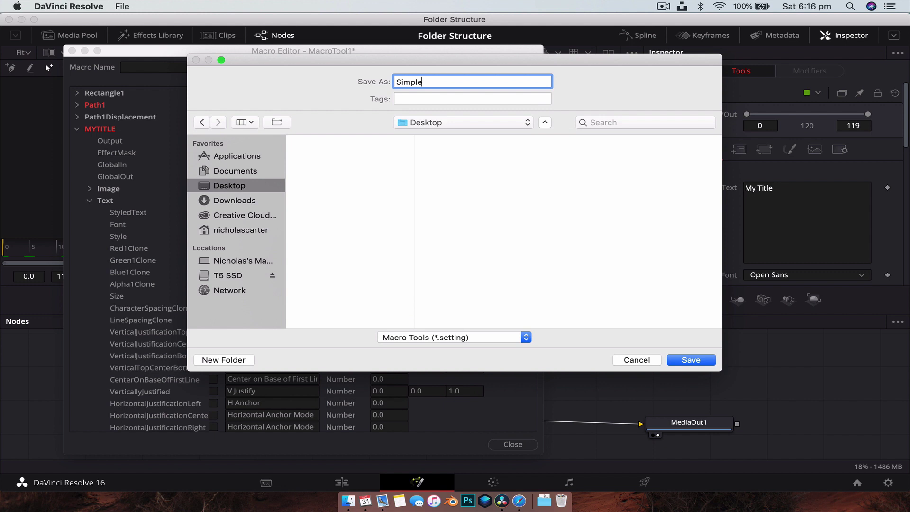
{"action": "type", "text": "Title"}
{"action": "key", "text": "Return"}
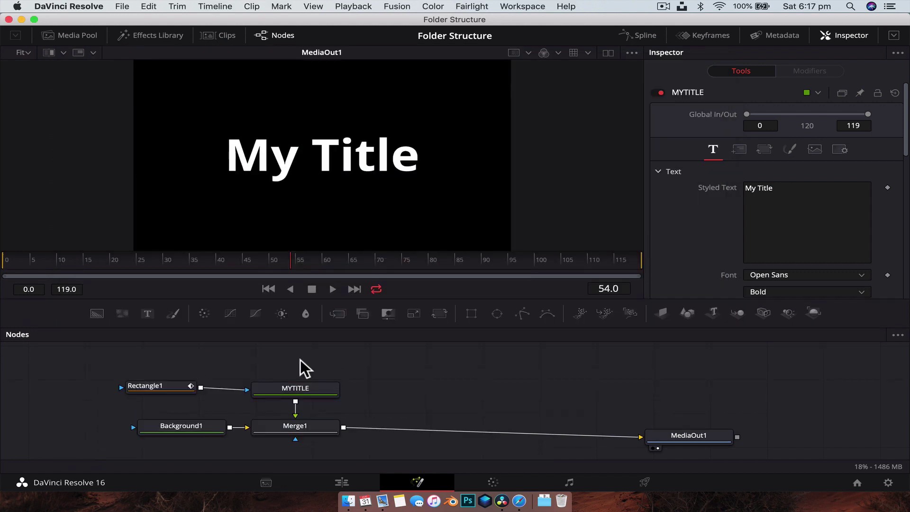
- Restore Resolve, switch to the Edit page, and show the Effects Library Titles and Fusion Titles lists
{"action": "left_click", "coordinate": [21, 19]}
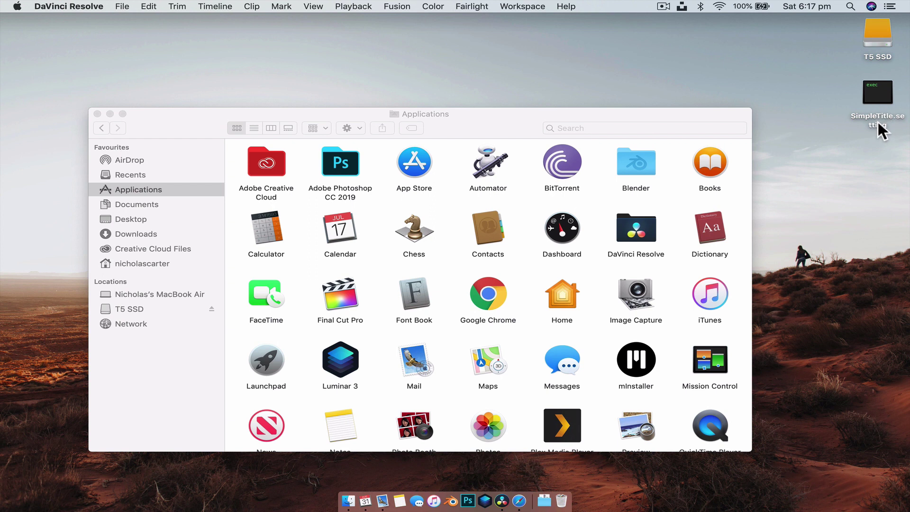
{"action": "left_click", "coordinate": [505, 437]}
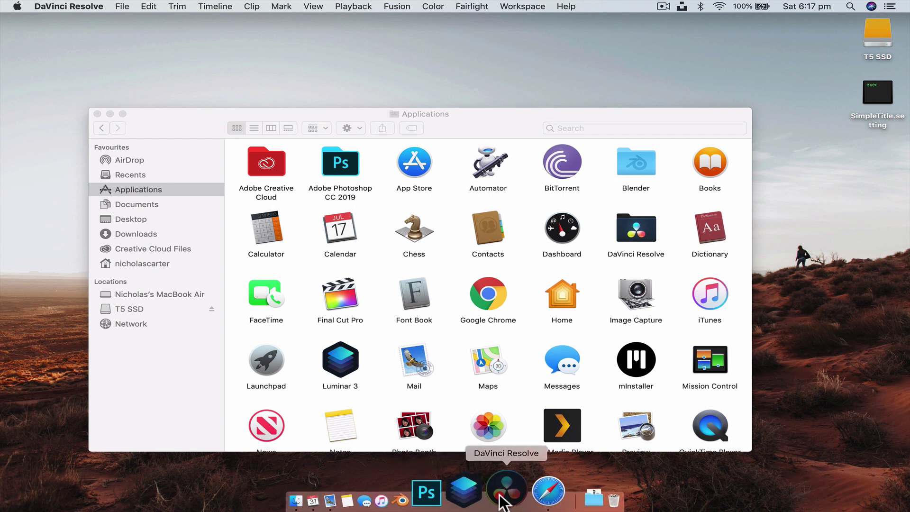
{"action": "left_click", "coordinate": [343, 483]}
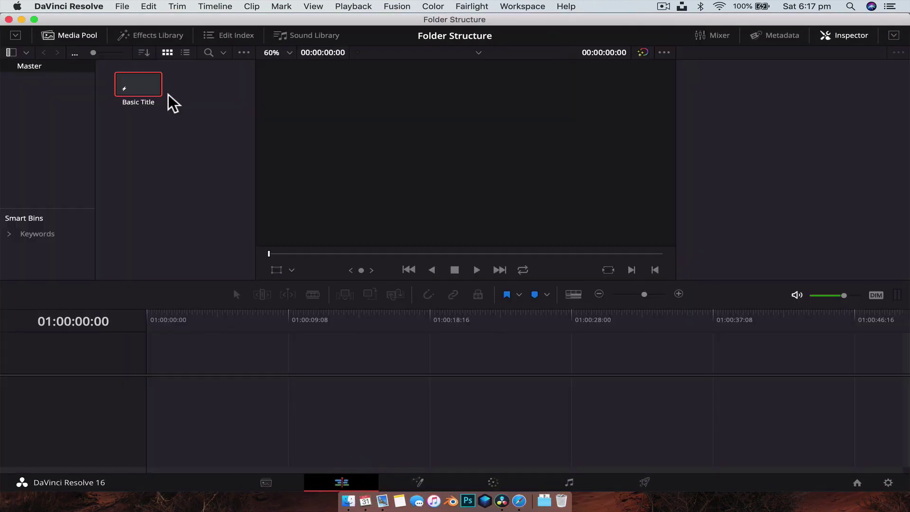
{"action": "left_click", "coordinate": [135, 36]}
{"action": "left_click", "coordinate": [52, 110]}
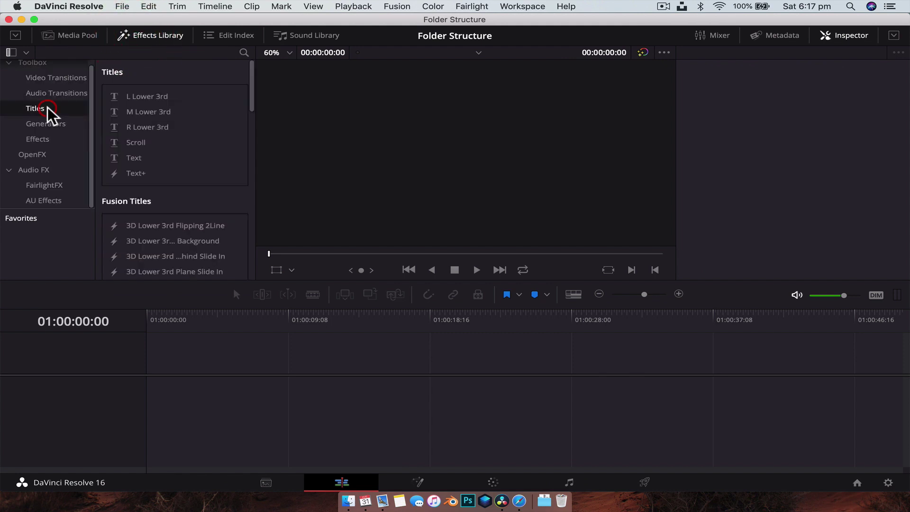
{"action": "scroll", "coordinate": [211, 204], "scroll_direction": "down", "scroll_amount": 3}
{"action": "scroll", "coordinate": [207, 203], "scroll_direction": "up", "scroll_amount": 5}
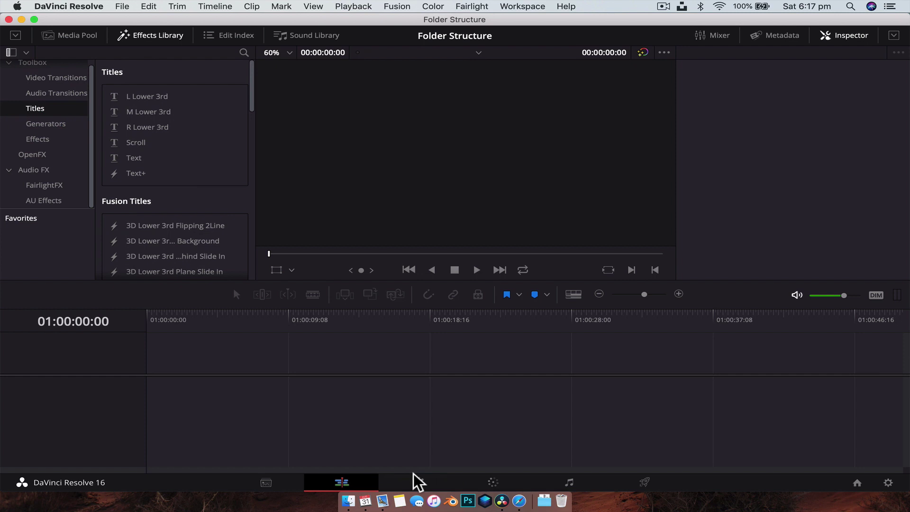
- Back on the Fusion page, save the four title nodes as TitleExample.setting
{"action": "left_click", "coordinate": [415, 482]}
{"action": "left_click_drag", "start_coordinate": [132, 408], "coordinate": [359, 302]}
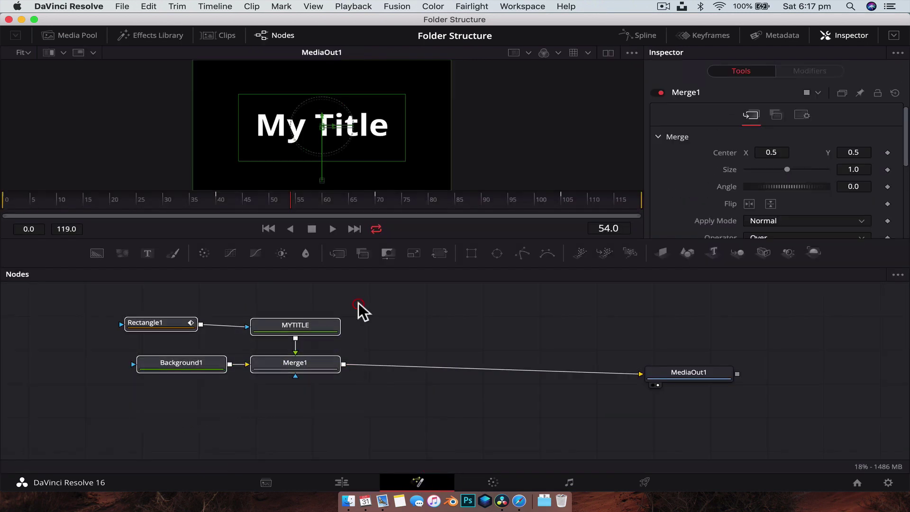
{"action": "left_click", "coordinate": [302, 328]}
{"action": "right_click", "coordinate": [303, 327]}
{"action": "mouse_move", "coordinate": [354, 332]}
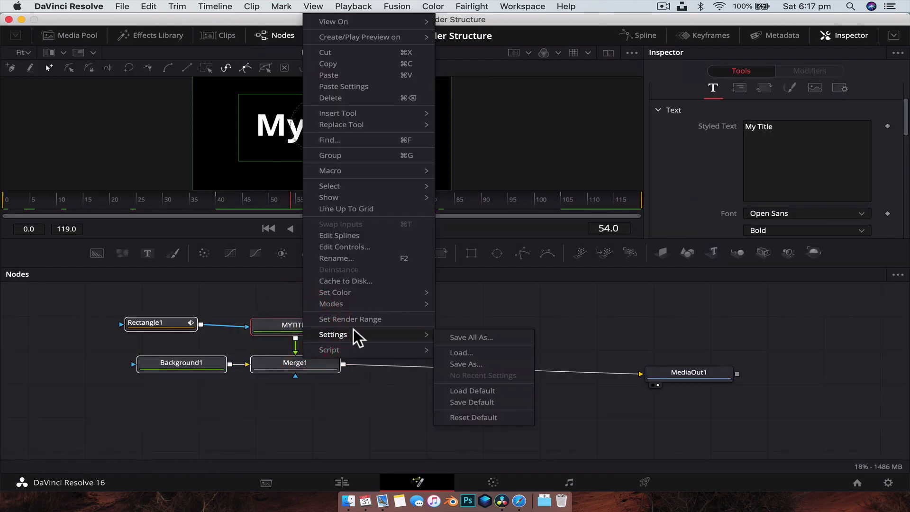
{"action": "left_click", "coordinate": [503, 335]}
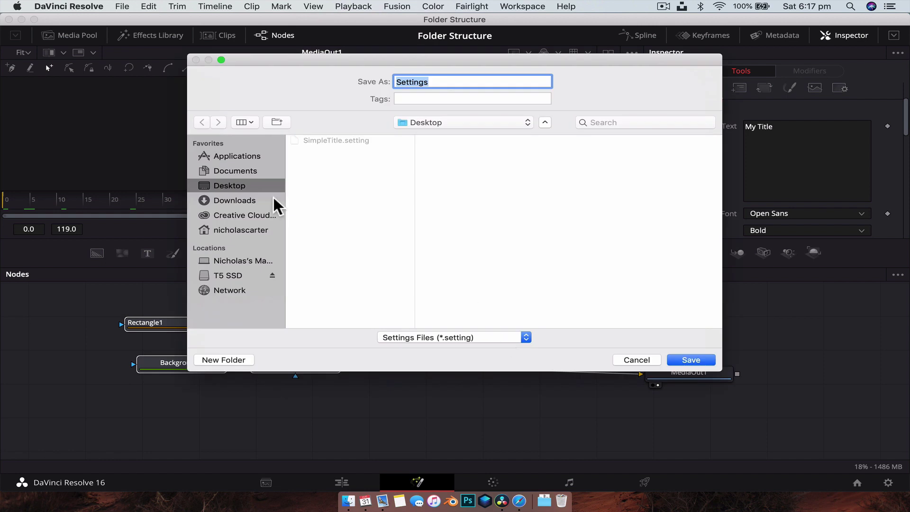
{"action": "type", "text": "TitleExample"}
{"action": "key", "text": "Return"}
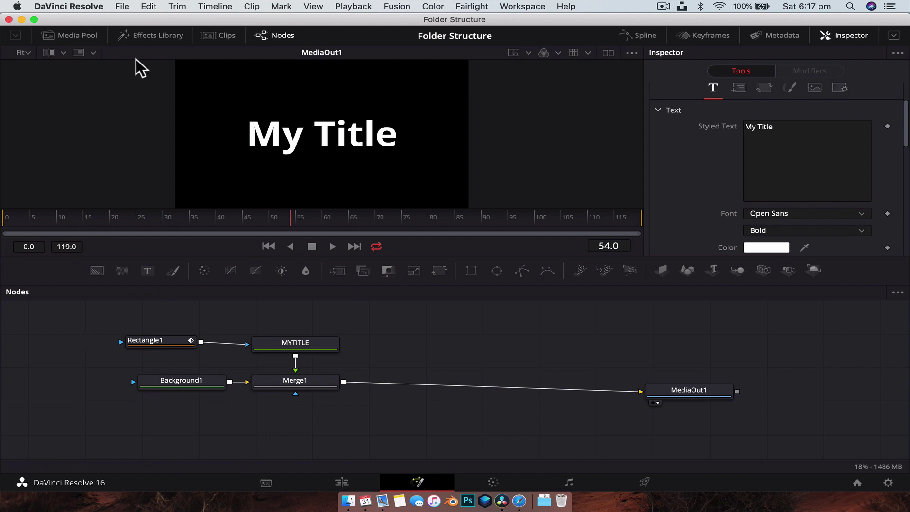
- Open the Effects Library, then quit DaVinci Resolve from the application menu
{"action": "left_click", "coordinate": [151, 37]}
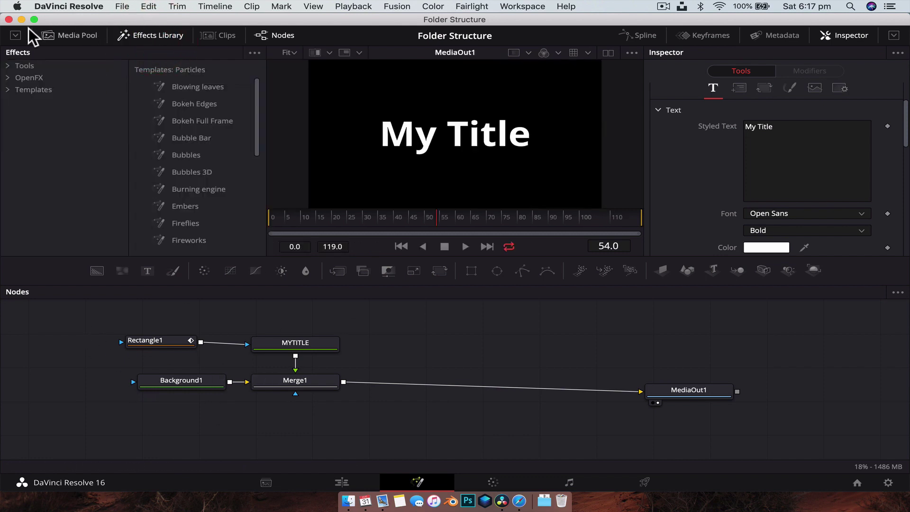
{"action": "left_click", "coordinate": [13, 34]}
{"action": "left_click", "coordinate": [8, 36]}
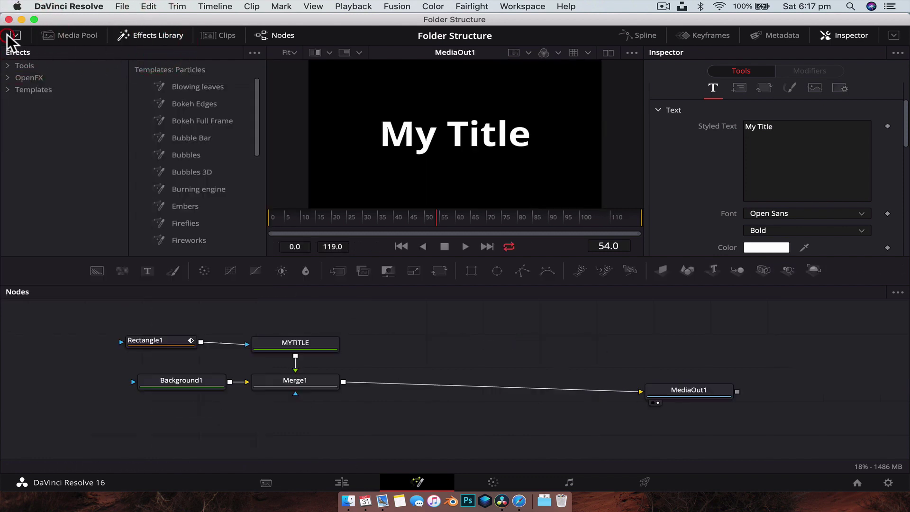
{"action": "left_click", "coordinate": [147, 36]}
{"action": "left_click", "coordinate": [82, 6]}
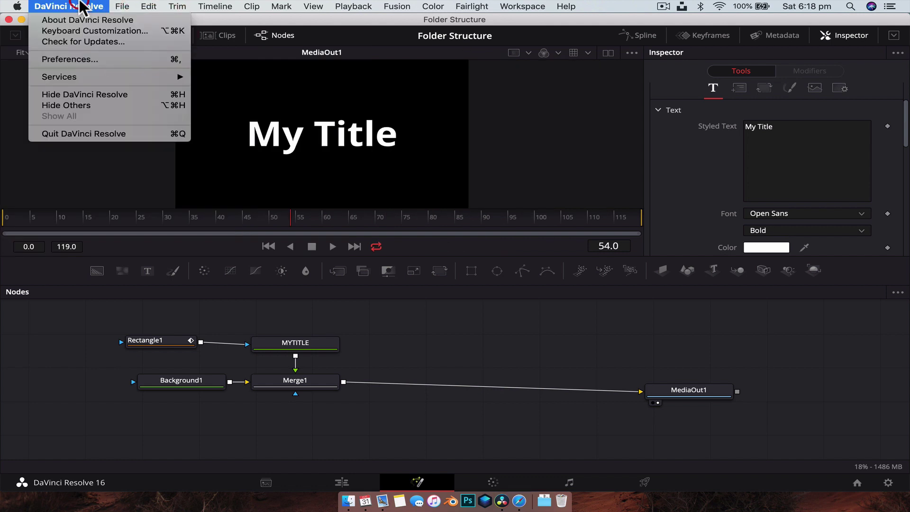
{"action": "left_click", "coordinate": [89, 133]}
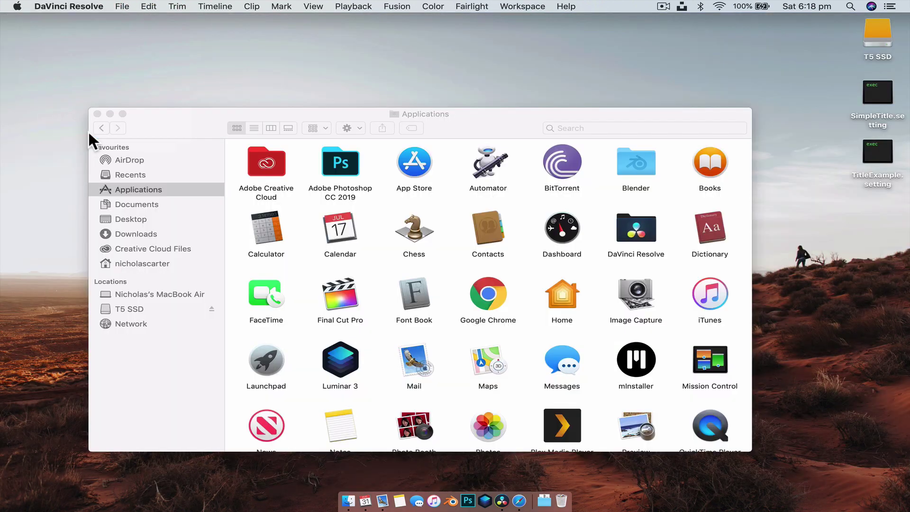
- Show the DaVinci Resolve app's package contents and go into Contents > Resources
{"action": "left_click_drag", "start_coordinate": [455, 105], "coordinate": [414, 58]}
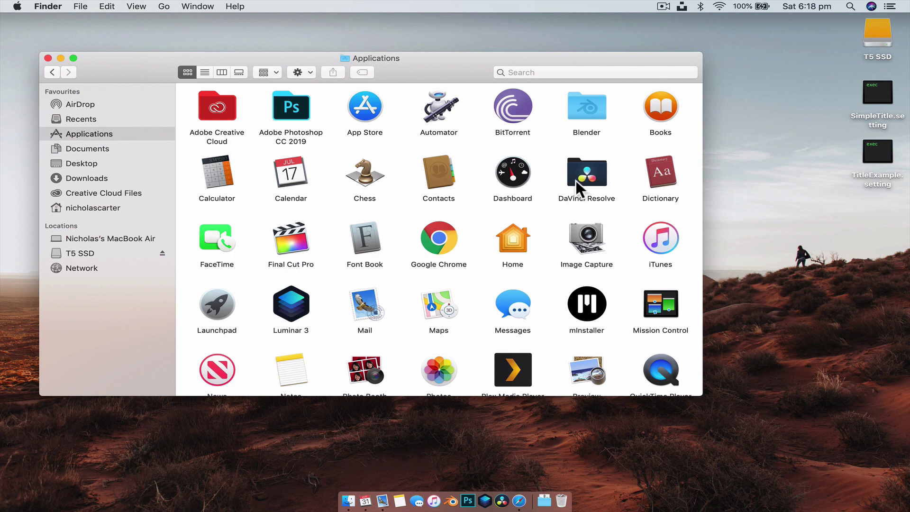
{"action": "double_click", "coordinate": [583, 173]}
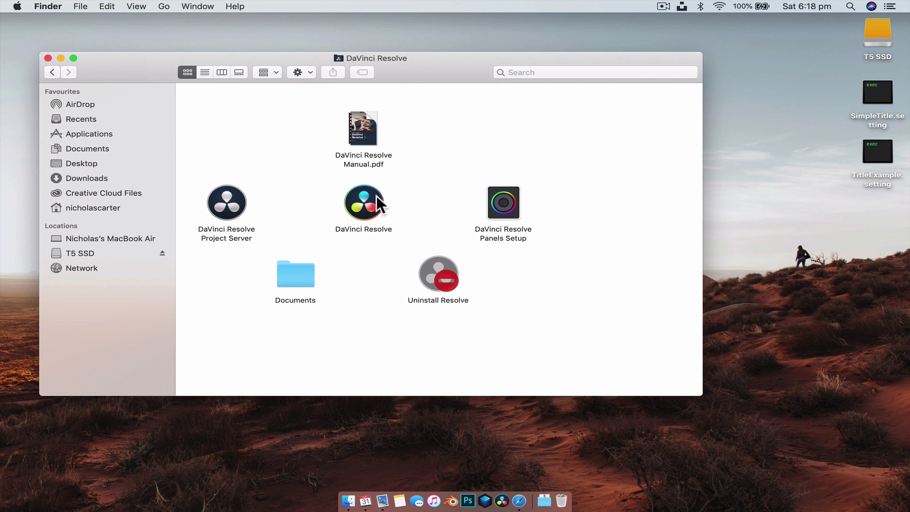
{"action": "right_click", "coordinate": [375, 197]}
{"action": "left_click", "coordinate": [427, 214]}
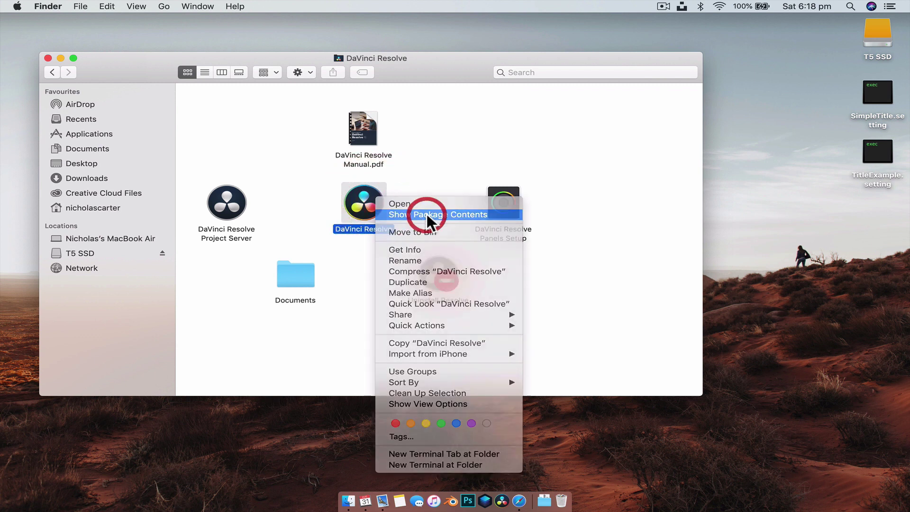
{"action": "double_click", "coordinate": [219, 110]}
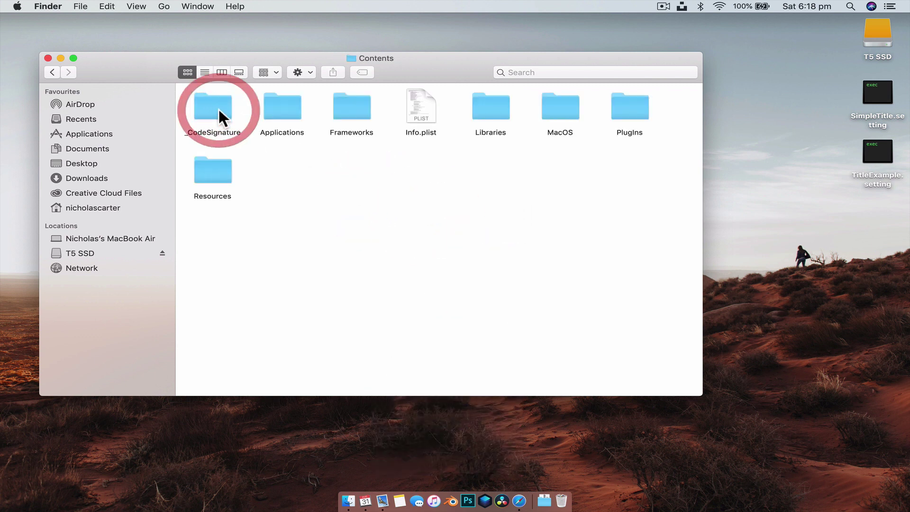
{"action": "double_click", "coordinate": [214, 167]}
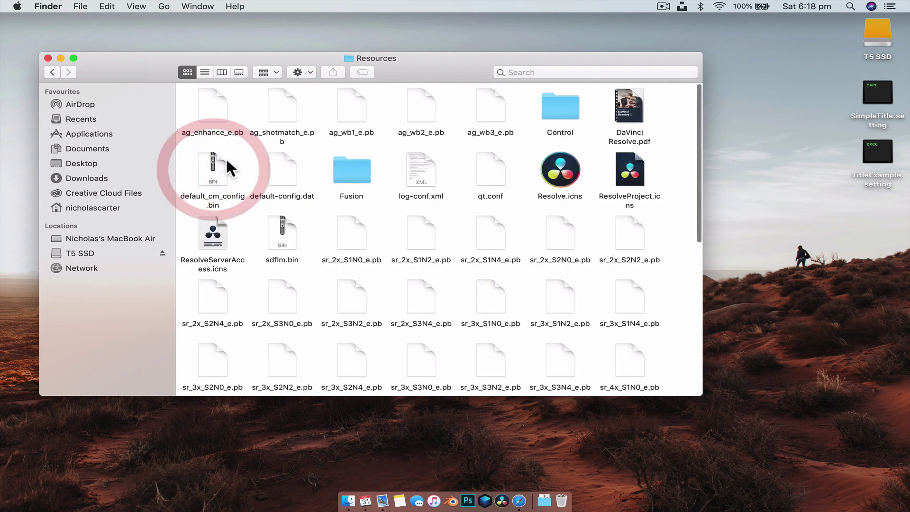
- Go into Fusion > Templates > Edit and move SimpleTitle.setting from the Desktop into Titles
{"action": "double_click", "coordinate": [349, 173]}
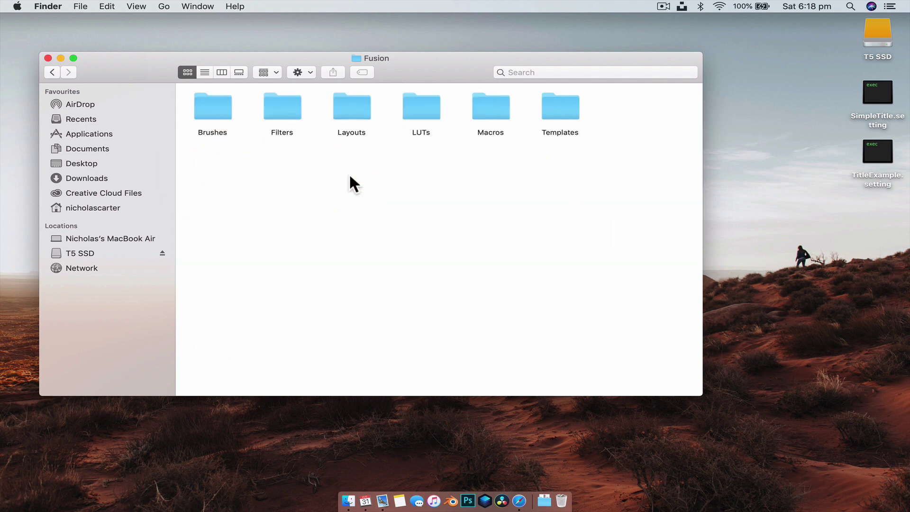
{"action": "double_click", "coordinate": [571, 107]}
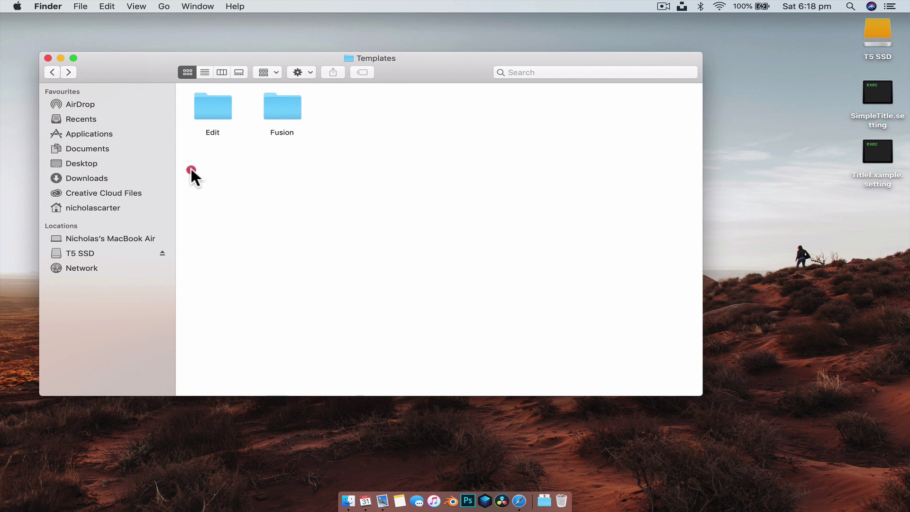
{"action": "left_click_drag", "start_coordinate": [191, 166], "coordinate": [241, 87]}
{"action": "left_click", "coordinate": [241, 87]}
{"action": "left_click_drag", "start_coordinate": [286, 226], "coordinate": [318, 84]}
{"action": "left_click", "coordinate": [318, 83]}
{"action": "double_click", "coordinate": [206, 113]}
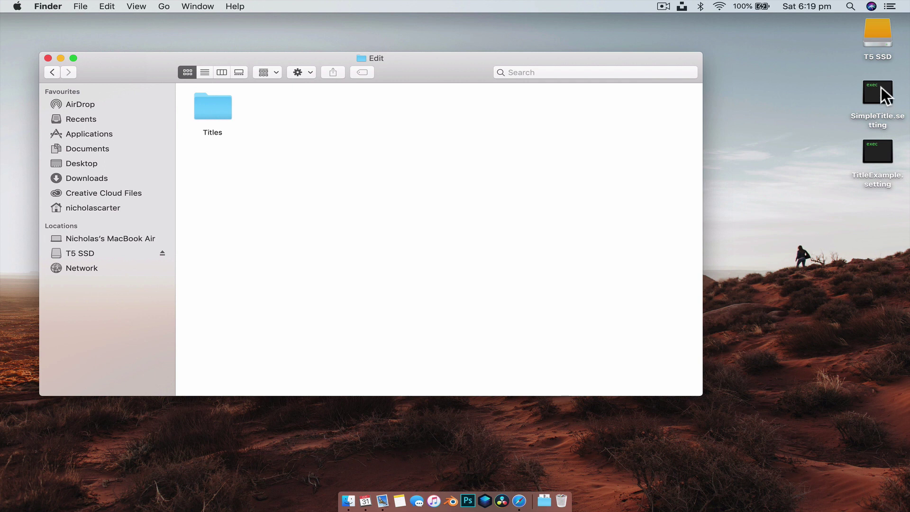
{"action": "left_click_drag", "start_coordinate": [881, 87], "coordinate": [212, 98]}
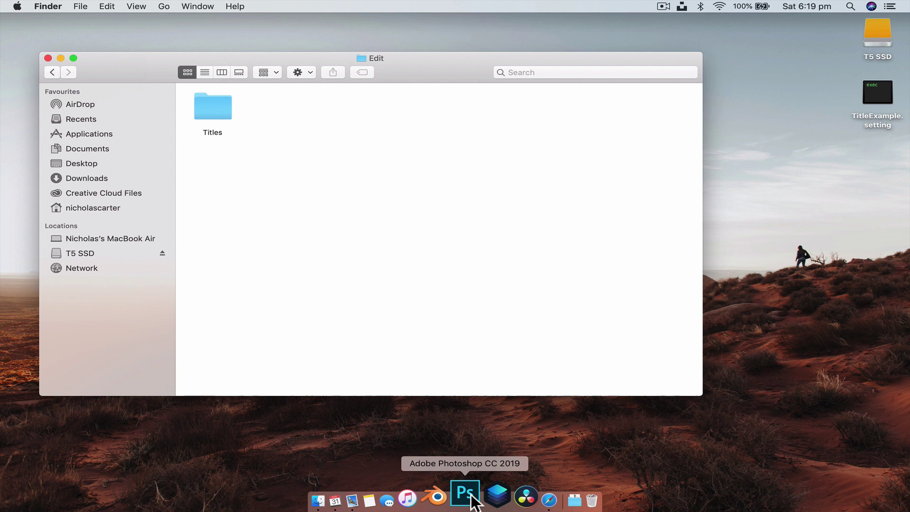
- Go back to Templates and open the Fusion templates folder, highlighting its category folders
{"action": "left_click", "coordinate": [70, 74]}
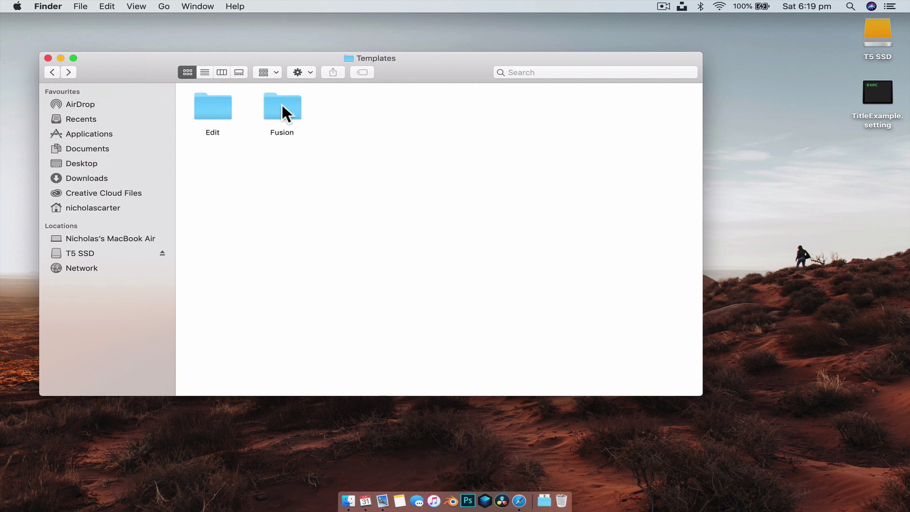
{"action": "double_click", "coordinate": [282, 104]}
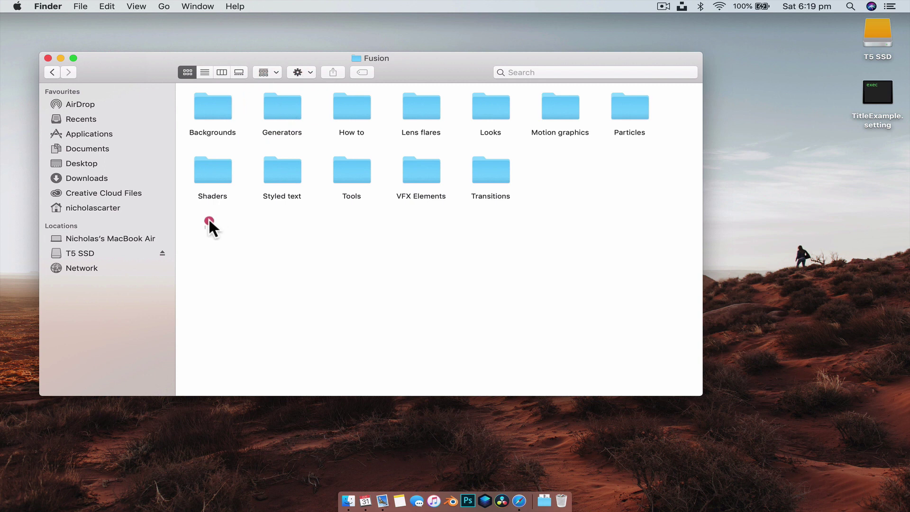
{"action": "left_click_drag", "start_coordinate": [209, 221], "coordinate": [691, 67]}
{"action": "left_click", "coordinate": [592, 264]}
{"action": "left_click_drag", "start_coordinate": [199, 229], "coordinate": [224, 198]}
{"action": "left_click", "coordinate": [682, 98]}
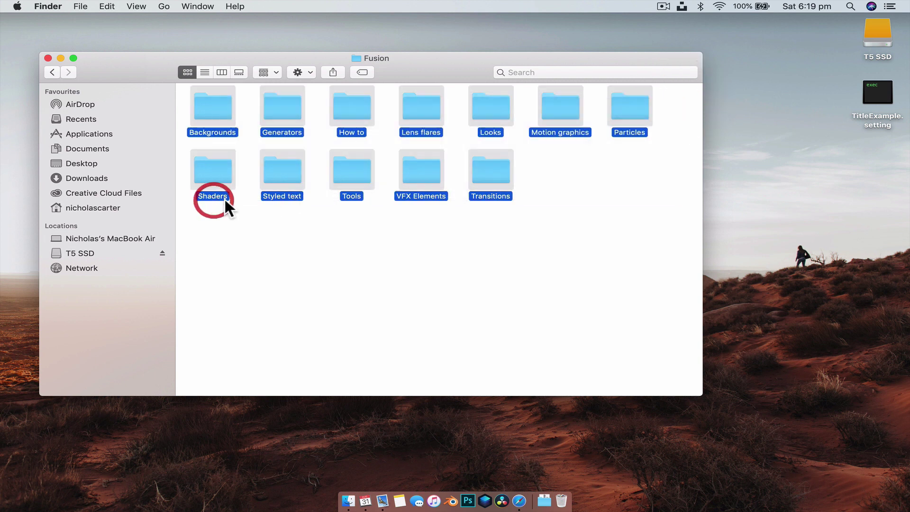
{"action": "left_click", "coordinate": [507, 280]}
- Create two new folders named Titles and Callout
{"action": "key", "text": "super+shift+n"}
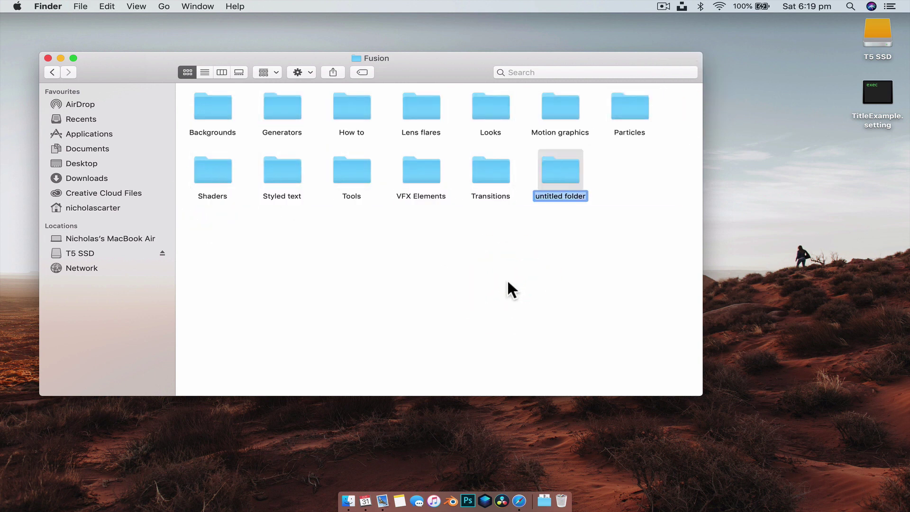
{"action": "type", "text": "Titles"}
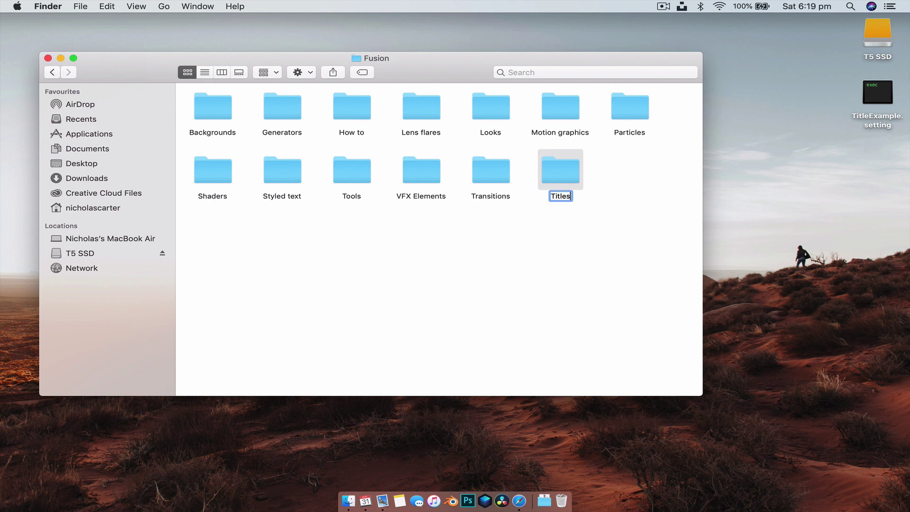
{"action": "left_click", "coordinate": [508, 279]}
{"action": "key", "text": "super+shift+n"}
{"action": "type", "text": "Callout"}
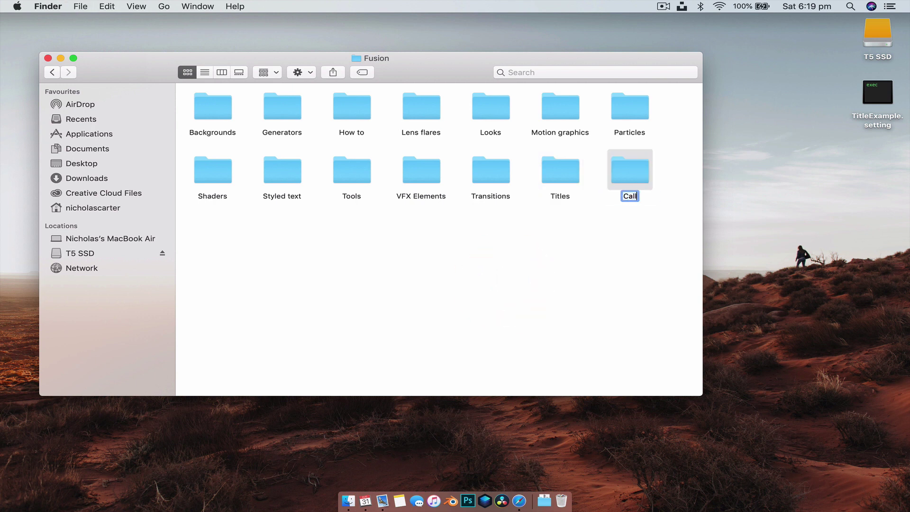
{"action": "left_click", "coordinate": [507, 278]}
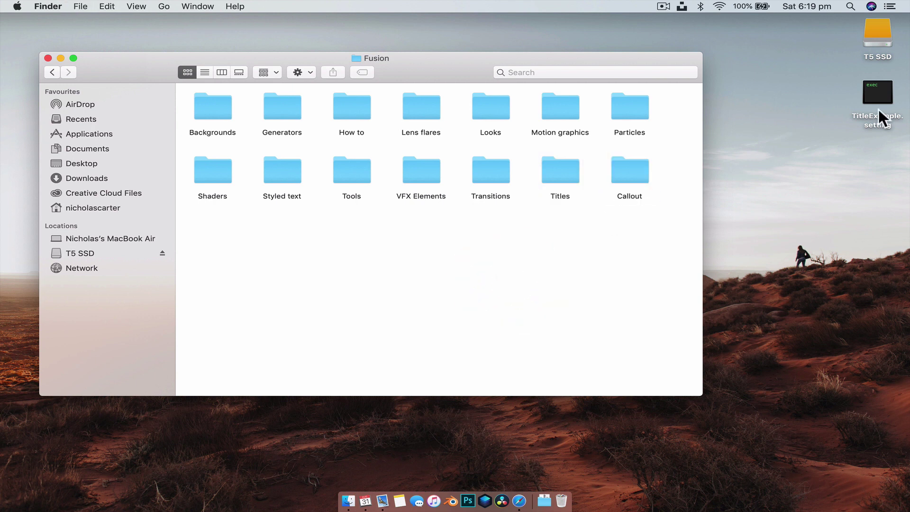
- Move TitleExample.setting from the Desktop into the new Titles folder
{"action": "left_click_drag", "start_coordinate": [875, 101], "coordinate": [555, 177]}
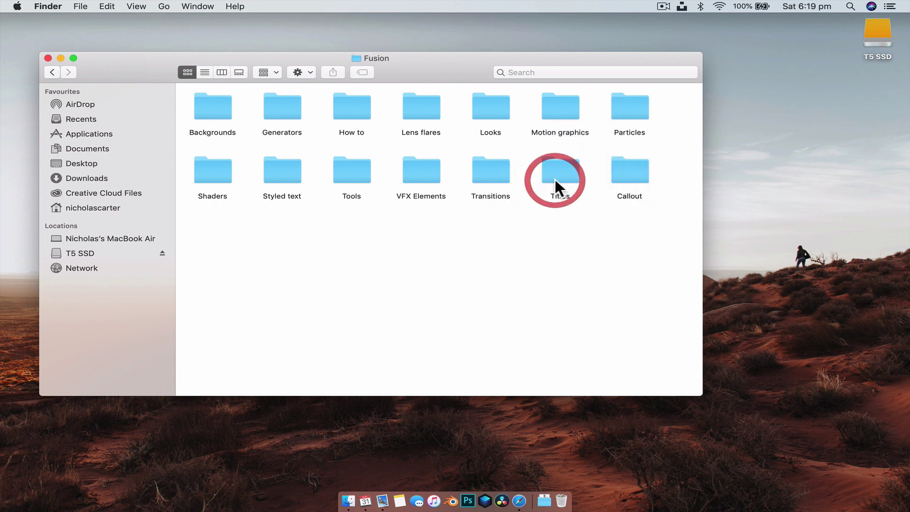
{"action": "left_click", "coordinate": [584, 294]}
{"action": "left_click_drag", "start_coordinate": [245, 166], "coordinate": [726, 58]}
{"action": "left_click", "coordinate": [624, 218]}
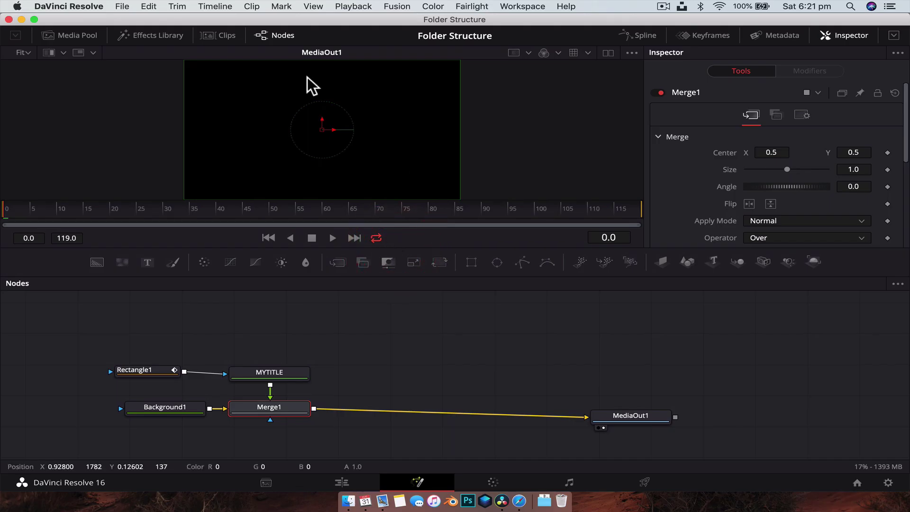
- Add the TitleExample template from Effects Library Templates > Titles into the node graph
{"action": "left_click", "coordinate": [156, 33]}
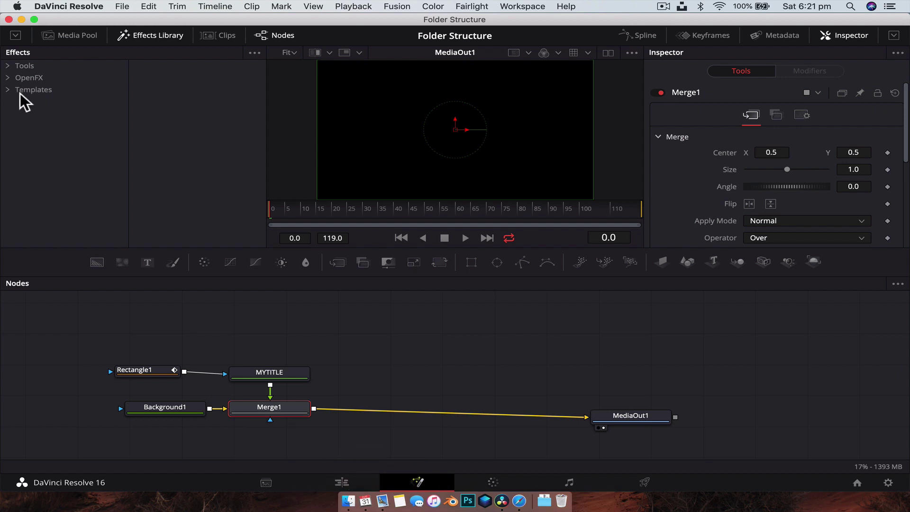
{"action": "left_click", "coordinate": [8, 90]}
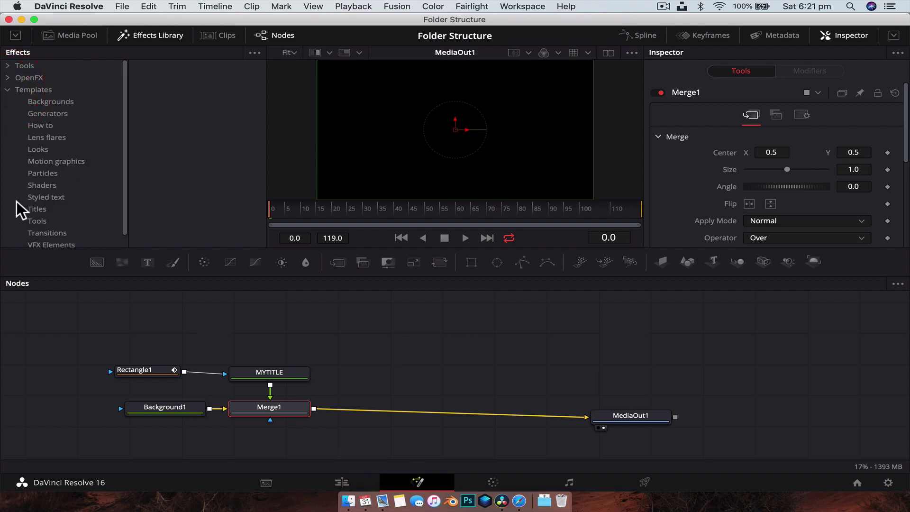
{"action": "left_click", "coordinate": [38, 210]}
{"action": "scroll", "coordinate": [39, 211], "scroll_direction": "down", "scroll_amount": 1}
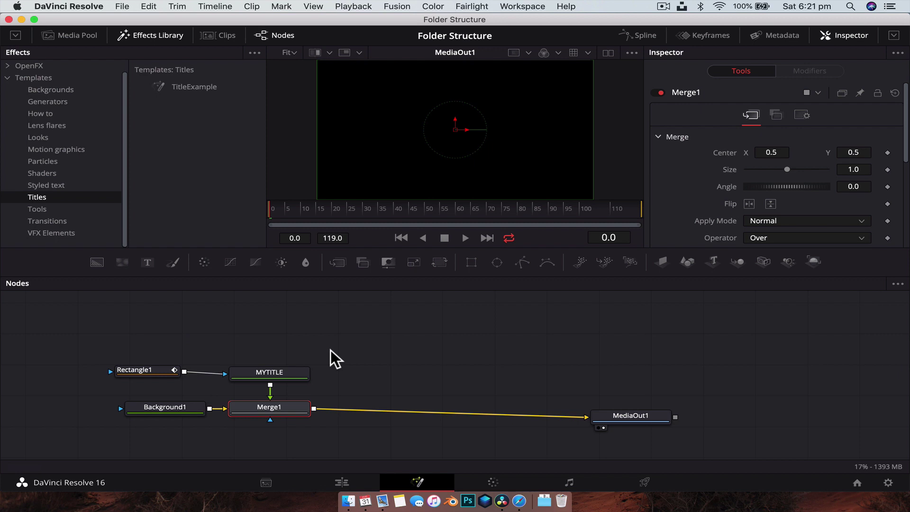
{"action": "scroll", "coordinate": [331, 350], "scroll_direction": "down", "scroll_amount": 3}
{"action": "scroll", "coordinate": [338, 344], "scroll_direction": "up", "scroll_amount": 2}
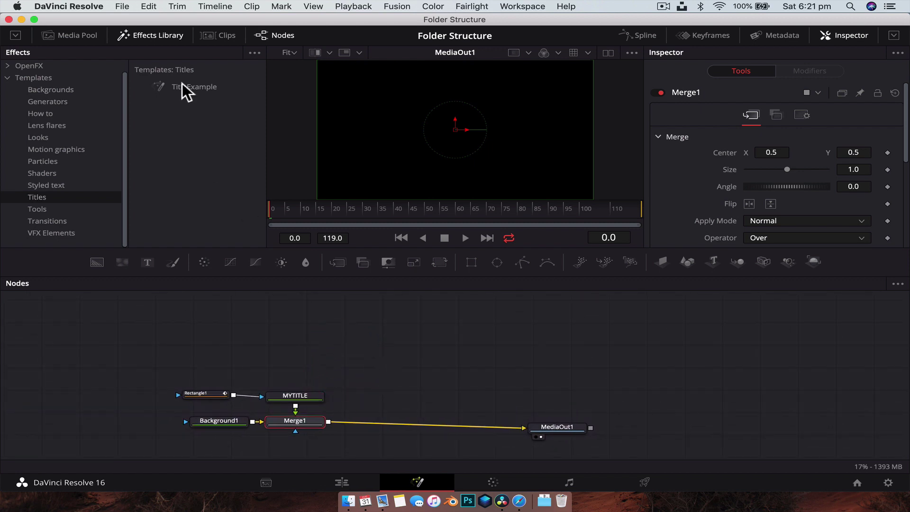
{"action": "left_click_drag", "start_coordinate": [183, 87], "coordinate": [536, 359]}
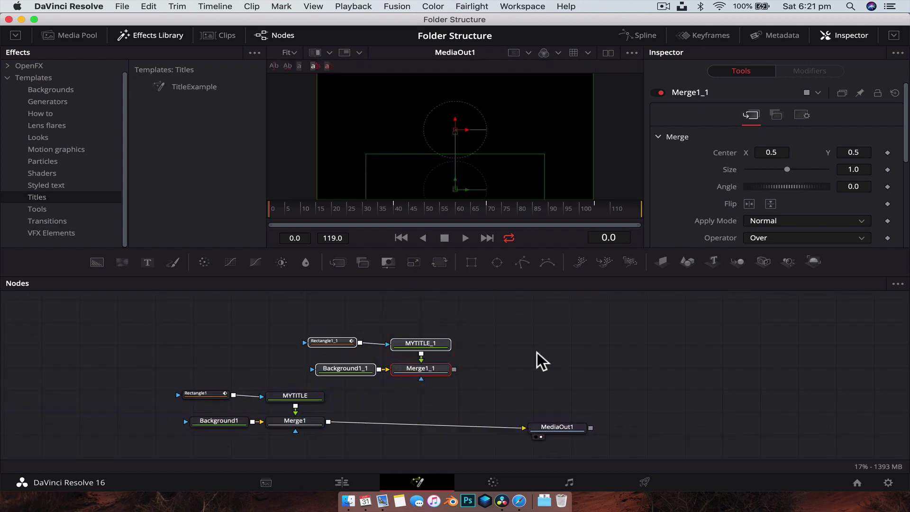
- Replace the original nodes, wire Merge1_1 to MediaOut1, and scrub to preview My Title
{"action": "left_click_drag", "start_coordinate": [443, 346], "coordinate": [323, 332]}
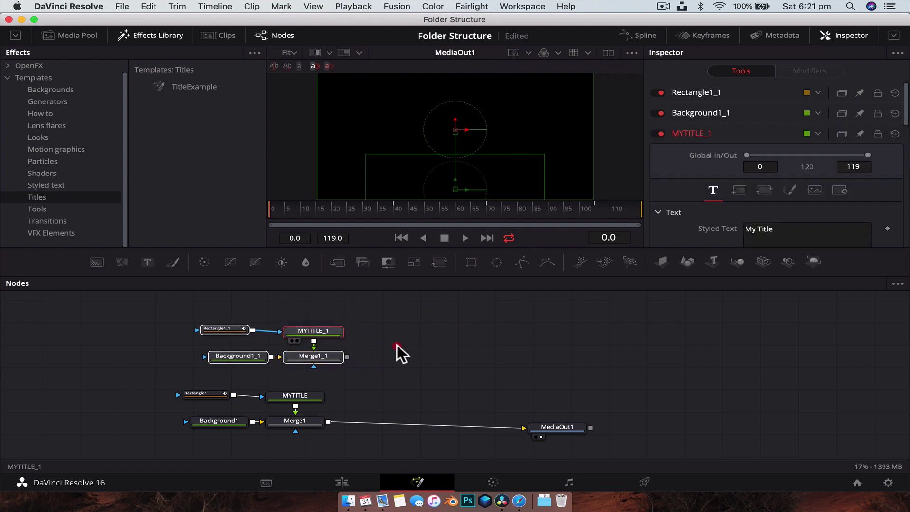
{"action": "left_click_drag", "start_coordinate": [330, 390], "coordinate": [147, 432]}
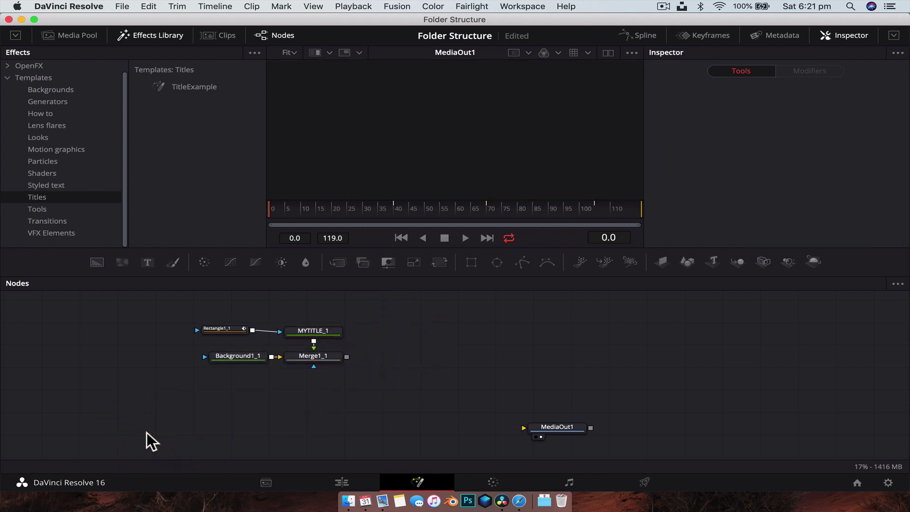
{"action": "left_click_drag", "start_coordinate": [347, 356], "coordinate": [524, 427]}
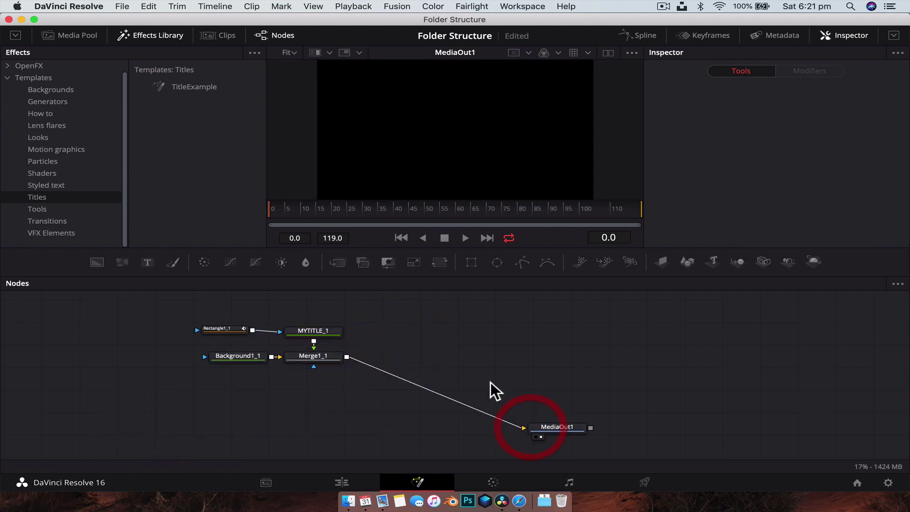
{"action": "left_click_drag", "start_coordinate": [396, 208], "coordinate": [422, 202]}
{"action": "left_click", "coordinate": [140, 38]}
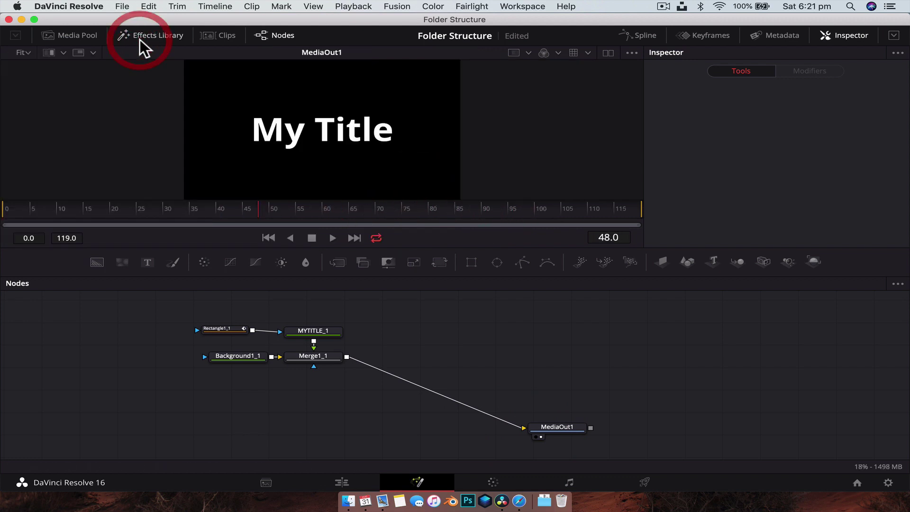
{"action": "left_click", "coordinate": [140, 37]}
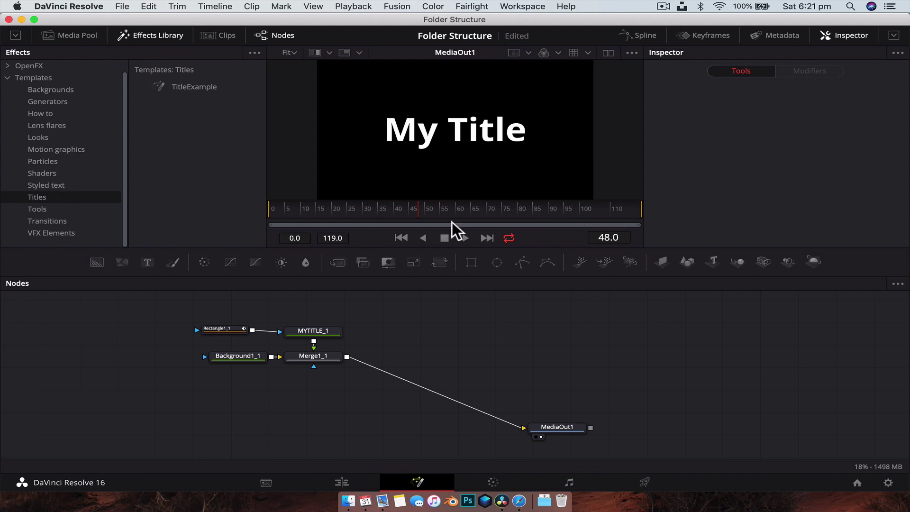
- On the Edit page, drop the SimpleTitle Fusion title at the timeline start and play it back
{"action": "left_click", "coordinate": [350, 478]}
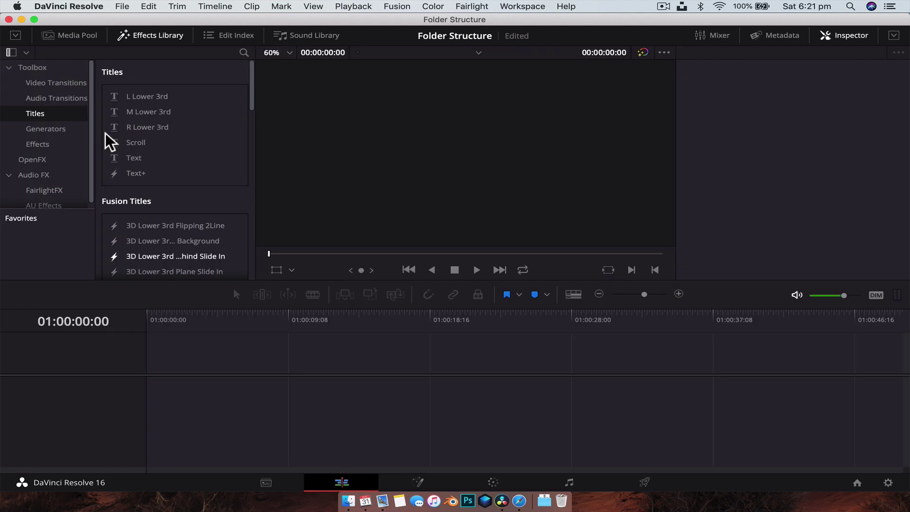
{"action": "left_click", "coordinate": [34, 115]}
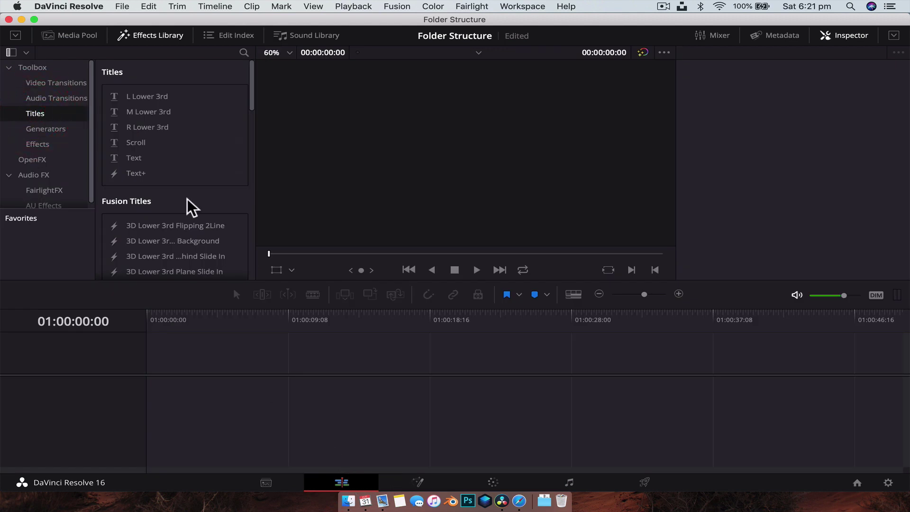
{"action": "scroll", "coordinate": [190, 206], "scroll_direction": "down", "scroll_amount": 3}
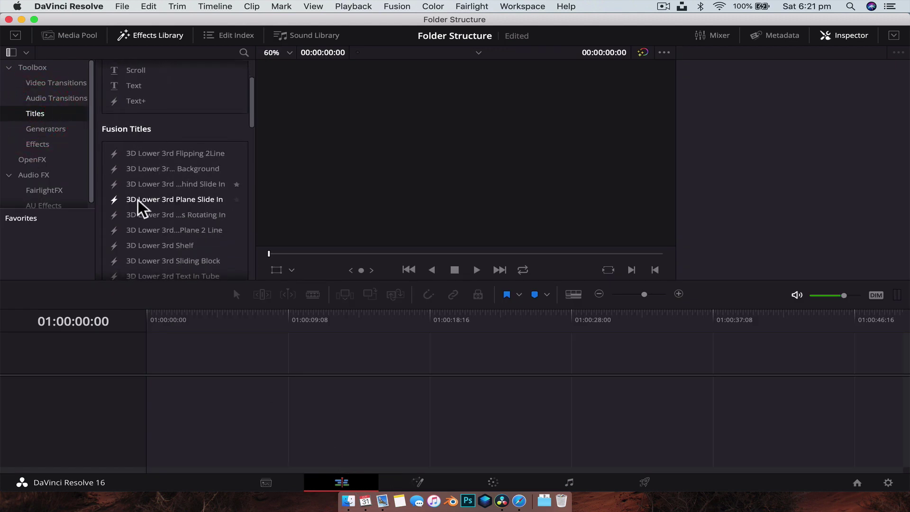
{"action": "scroll", "coordinate": [142, 204], "scroll_direction": "down", "scroll_amount": 10}
{"action": "scroll", "coordinate": [142, 208], "scroll_direction": "down", "scroll_amount": 3}
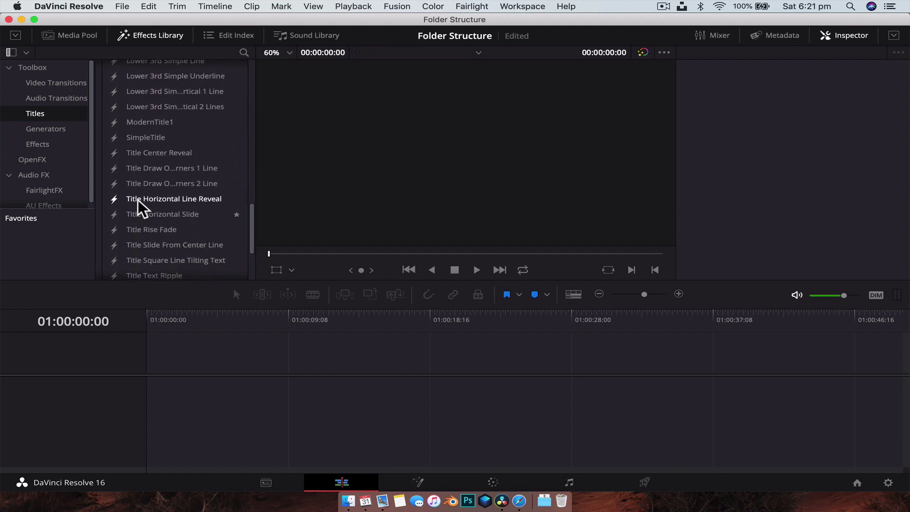
{"action": "left_click_drag", "start_coordinate": [141, 145], "coordinate": [149, 366]}
{"action": "key", "text": "space"}
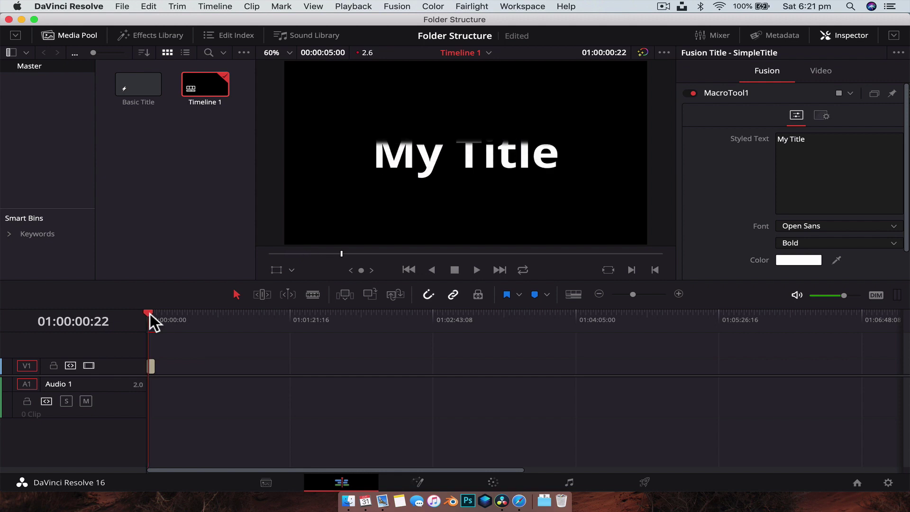
{"action": "key", "text": "space"}
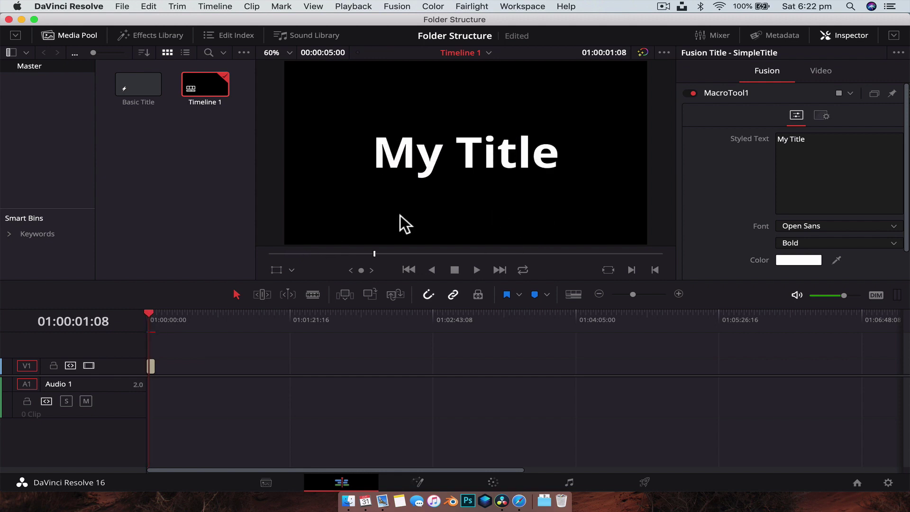
- Bring Finder forward over Resolve and return to the Templates folder
{"action": "left_click", "coordinate": [152, 36]}
{"action": "scroll", "coordinate": [150, 169], "scroll_direction": "up", "scroll_amount": 5}
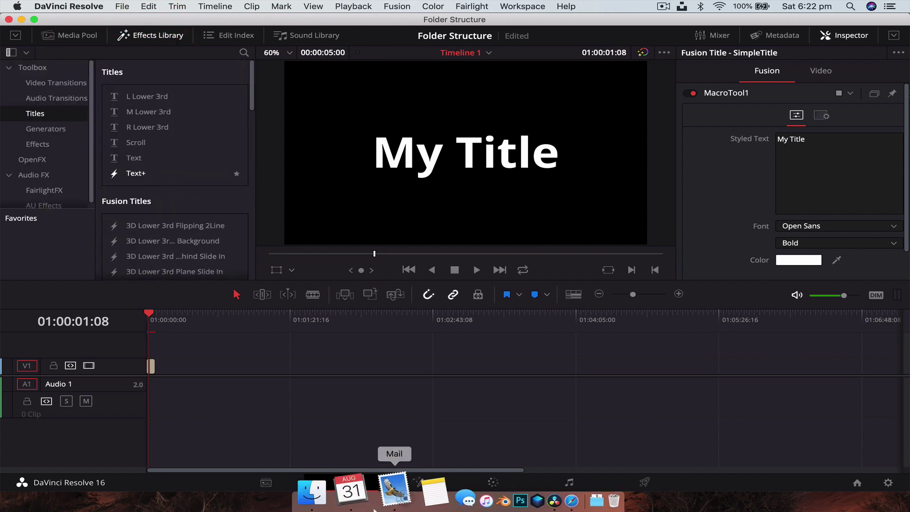
{"action": "left_click", "coordinate": [349, 501]}
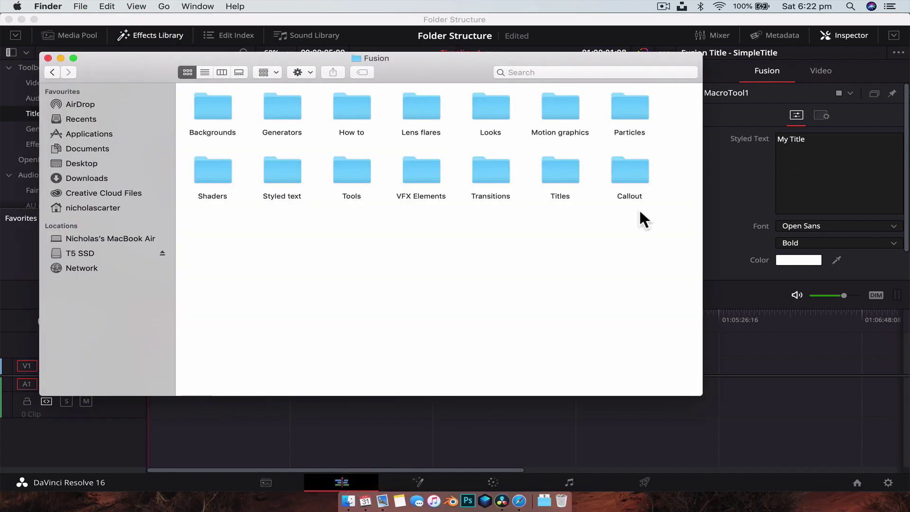
{"action": "left_click_drag", "start_coordinate": [223, 284], "coordinate": [711, 72]}
{"action": "left_click", "coordinate": [528, 252]}
{"action": "left_click", "coordinate": [52, 72]}
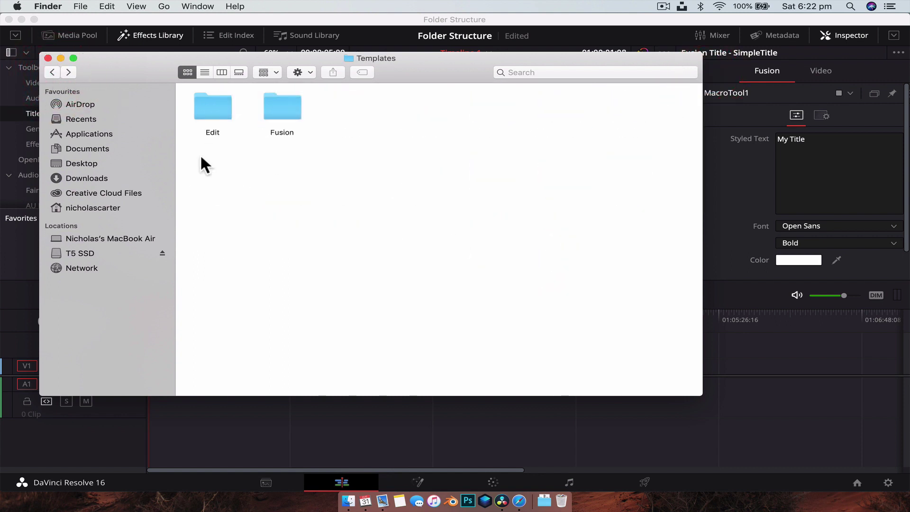
{"action": "left_click", "coordinate": [237, 103]}
{"action": "left_click", "coordinate": [279, 116]}
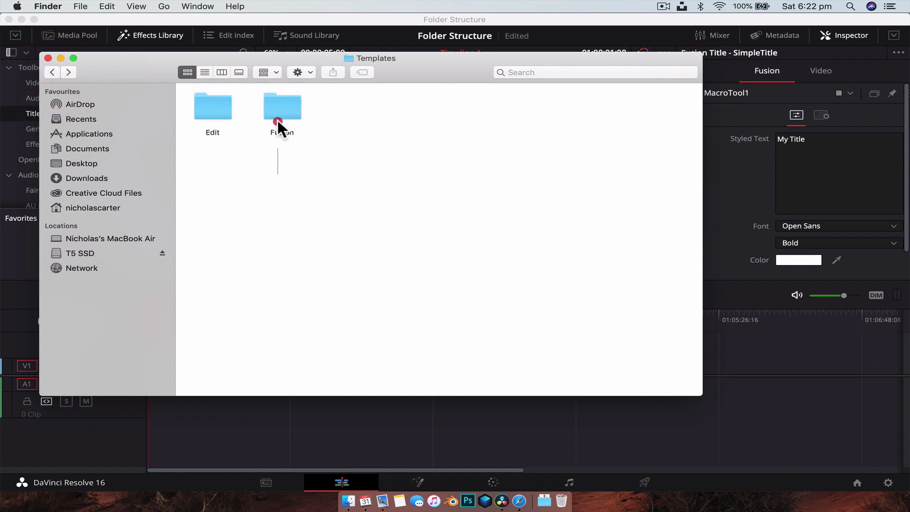
{"action": "left_click", "coordinate": [325, 82]}
- Open Edit > Titles to check the .setting files inside
{"action": "double_click", "coordinate": [212, 102]}
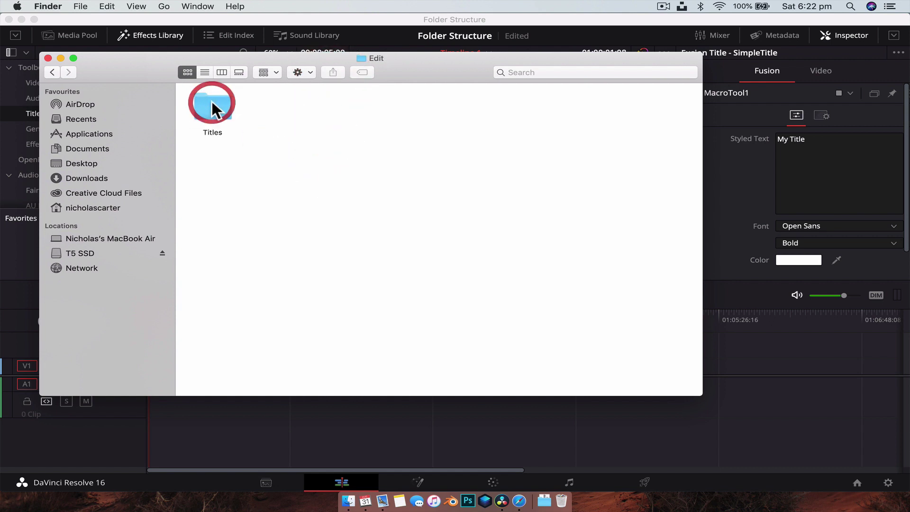
{"action": "left_click", "coordinate": [240, 106]}
{"action": "left_click", "coordinate": [211, 108]}
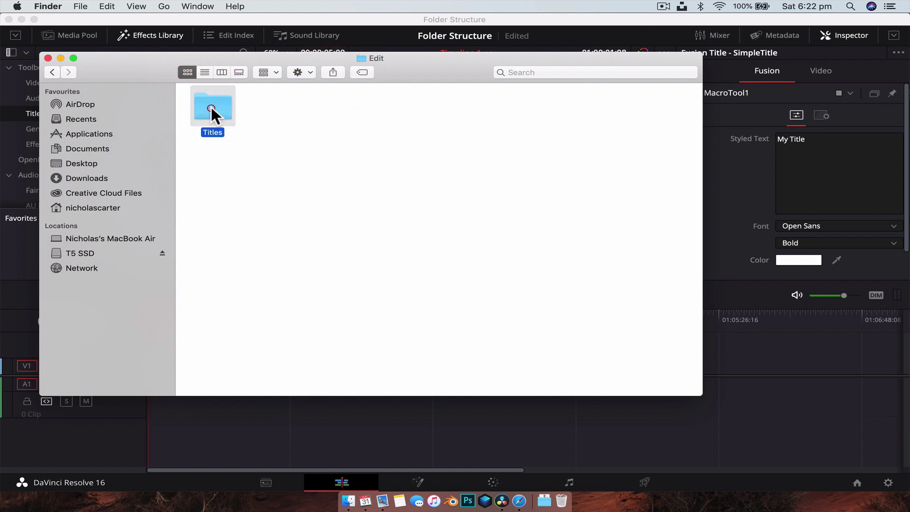
{"action": "double_click", "coordinate": [211, 105]}
{"action": "scroll", "coordinate": [480, 297], "scroll_direction": "up", "scroll_amount": 5}
{"action": "scroll", "coordinate": [480, 297], "scroll_direction": "down", "scroll_amount": 5}
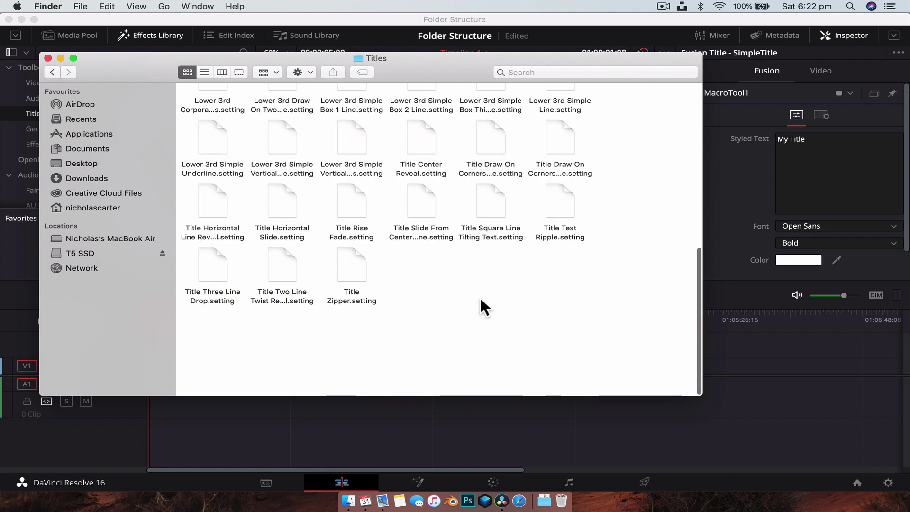
{"action": "scroll", "coordinate": [480, 300], "scroll_direction": "up", "scroll_amount": 5}
- Navigate back into the Fusion templates folder and select all fourteen subfolders
{"action": "left_click", "coordinate": [52, 72]}
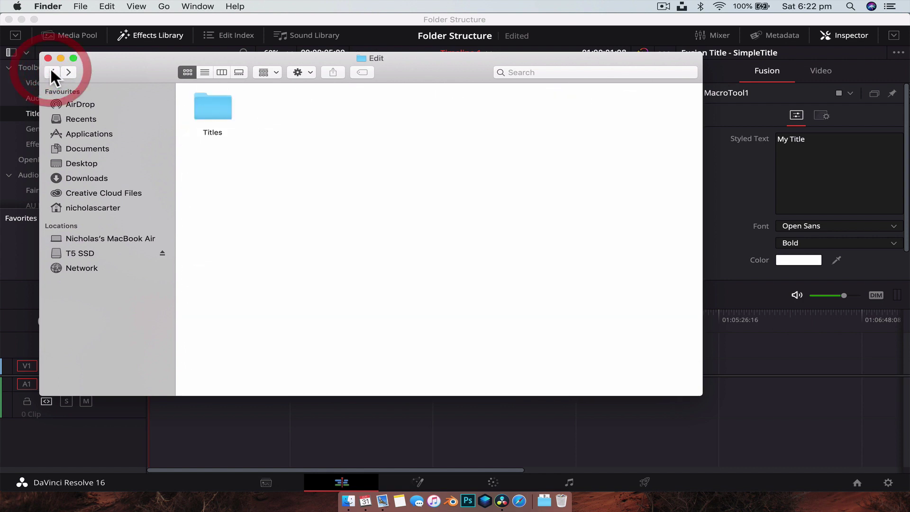
{"action": "left_click", "coordinate": [52, 72]}
{"action": "double_click", "coordinate": [298, 105]}
{"action": "left_click", "coordinate": [219, 270]}
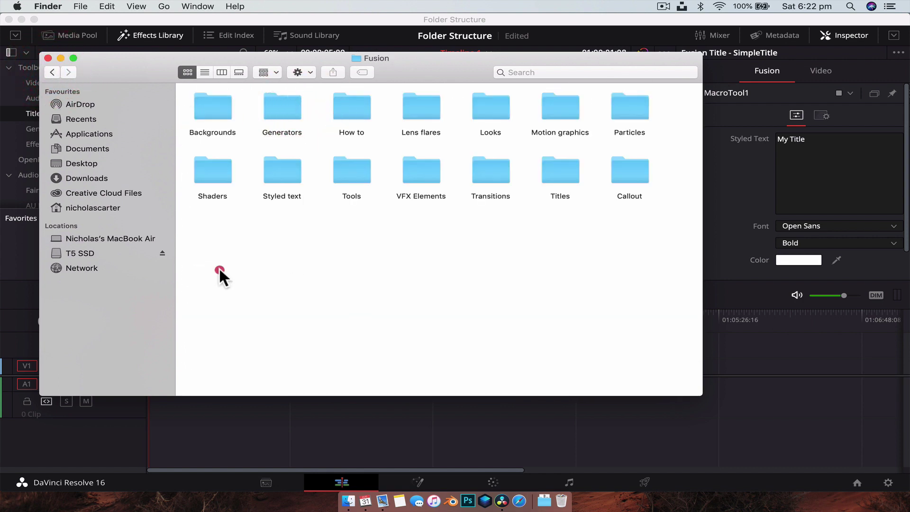
{"action": "left_click_drag", "start_coordinate": [219, 269], "coordinate": [637, 103]}
{"action": "left_click", "coordinate": [658, 252]}
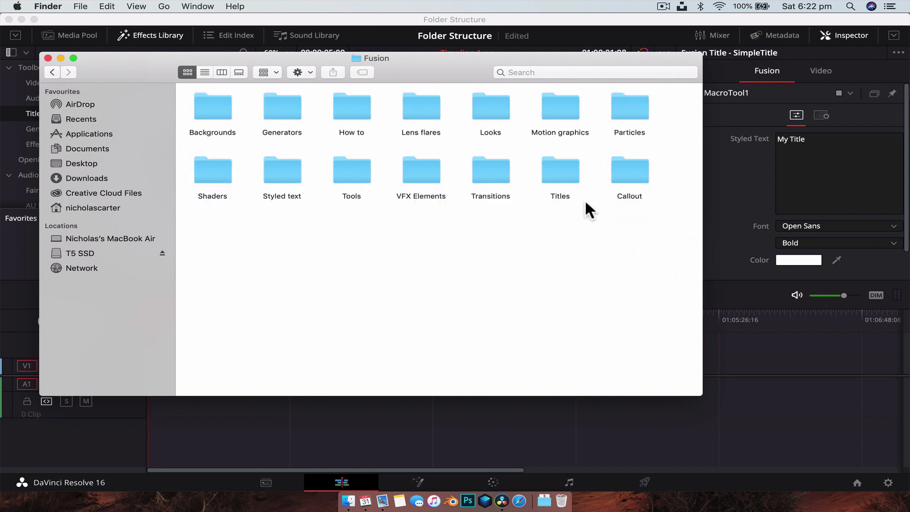